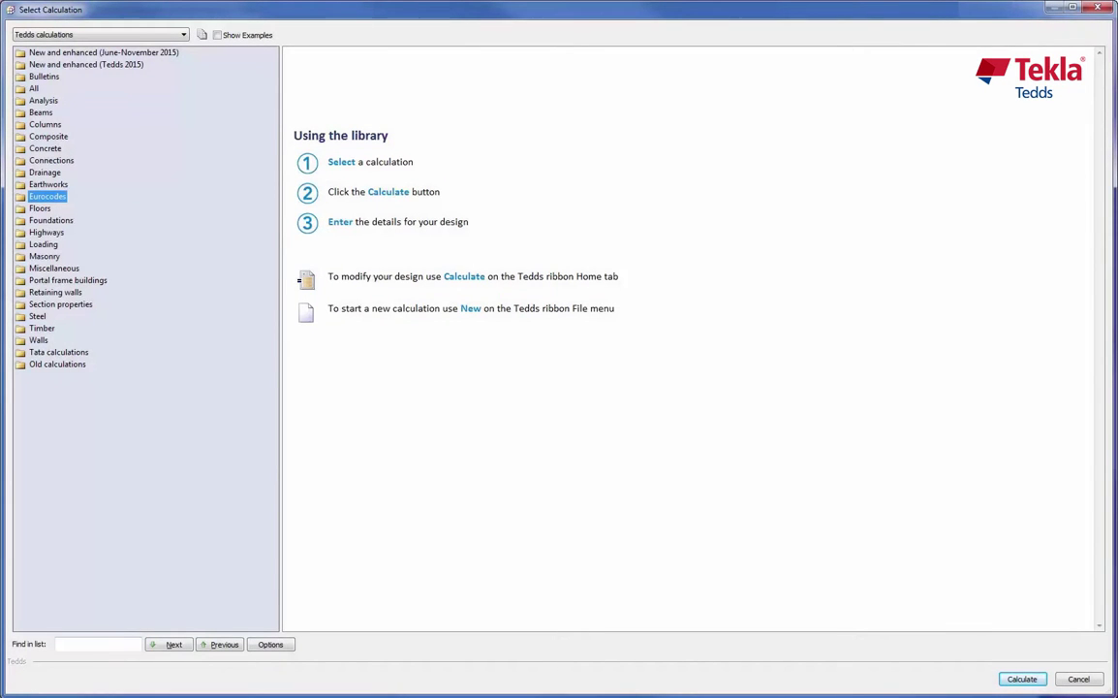
Expand Eurocodes and read the descriptions of the column base plate, masonry wall panel and concrete calcs
double_click(49, 194)
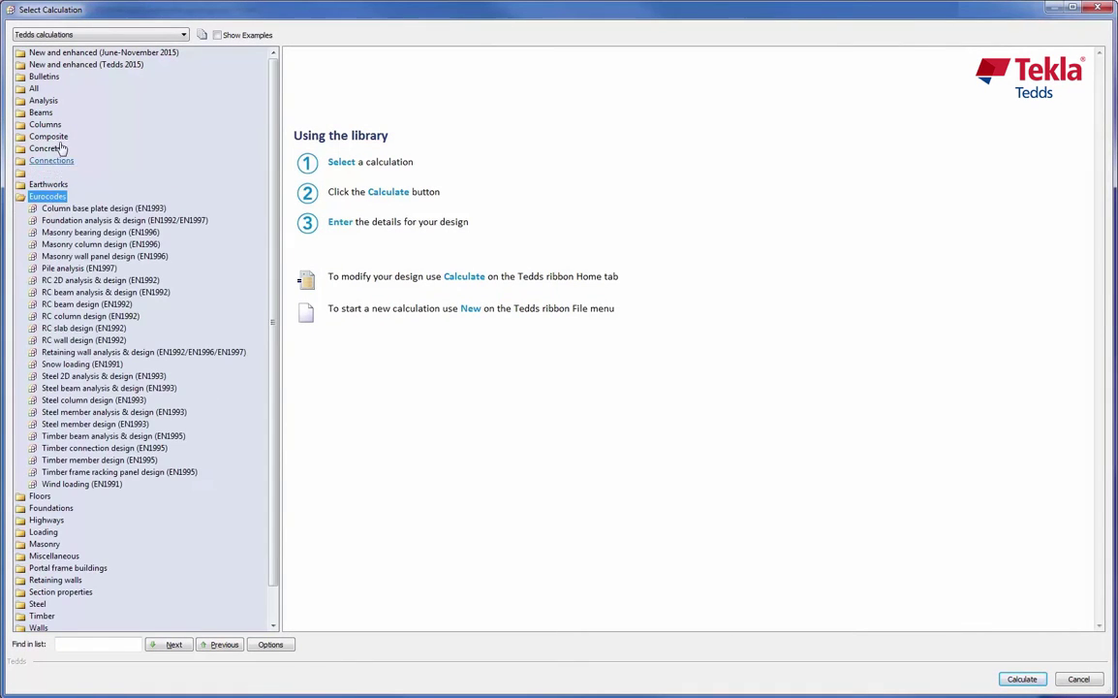
left_click(114, 209)
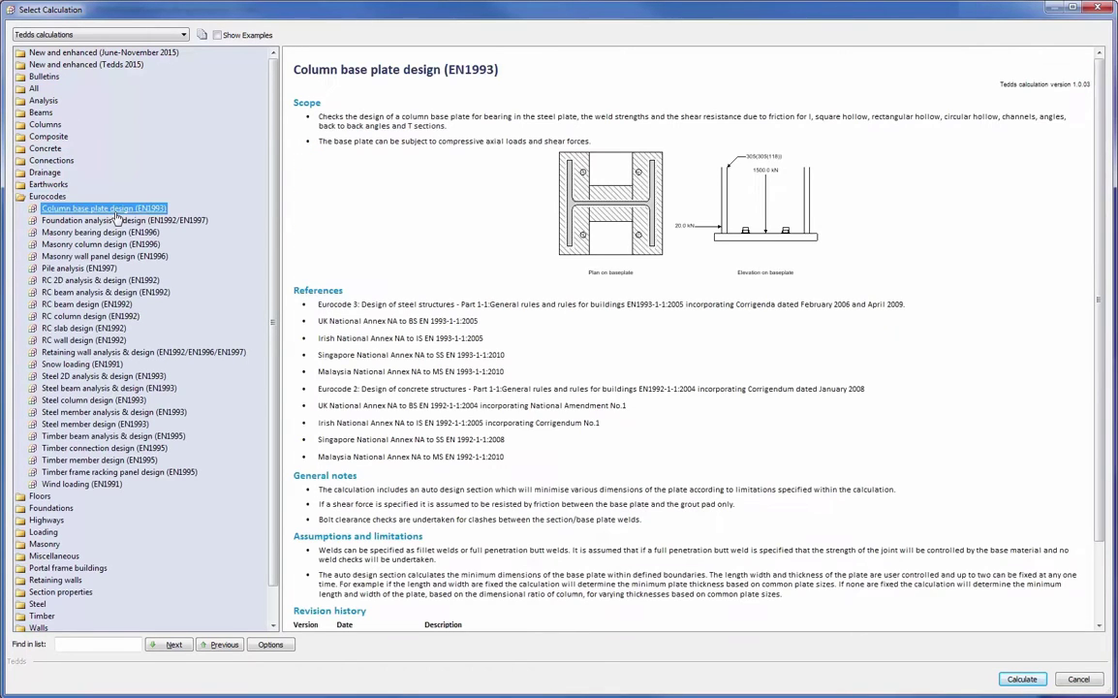
left_click(121, 256)
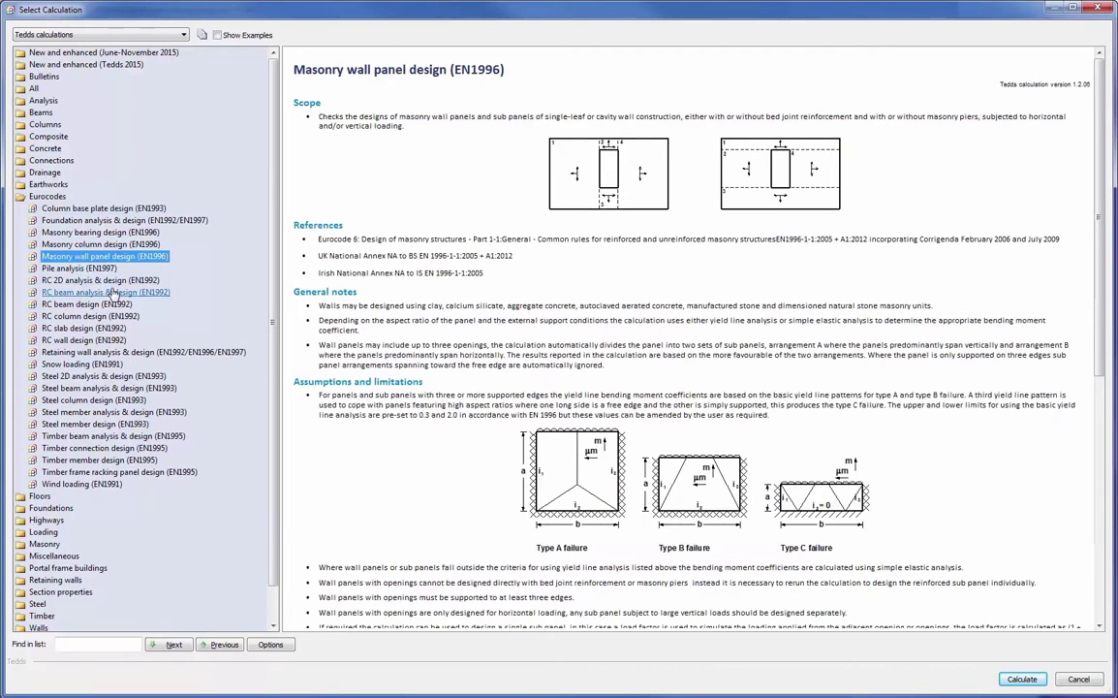
left_click(105, 280)
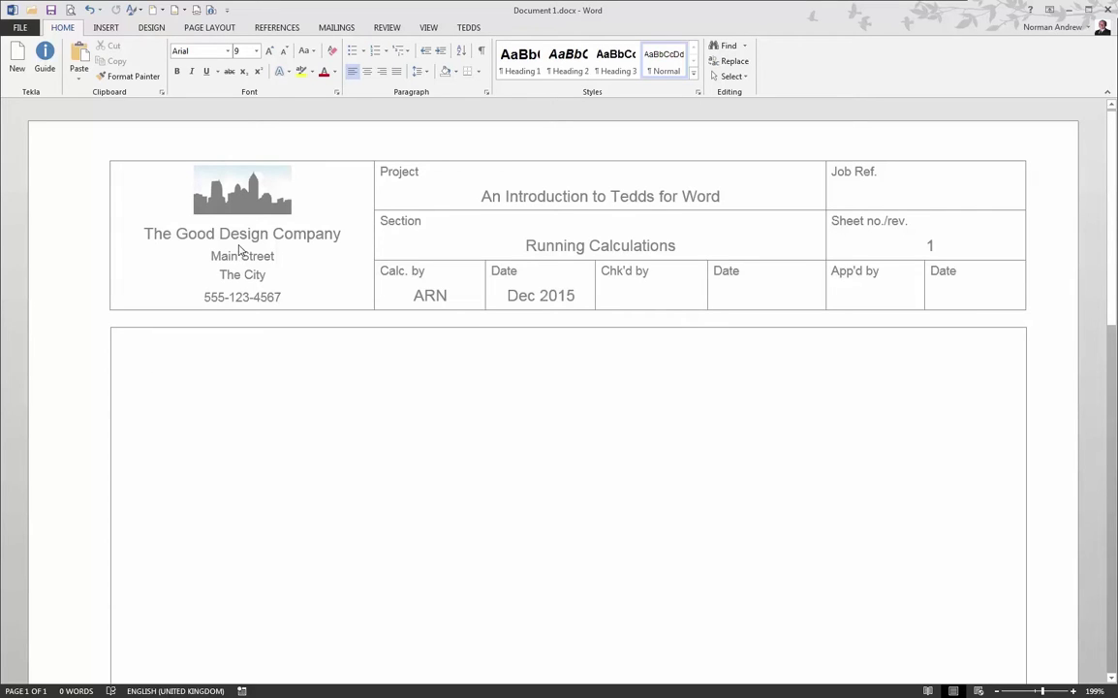
Browse the Insert, Design, Layout and References ribbon commands, then show the TEDDS tab
left_click(105, 27)
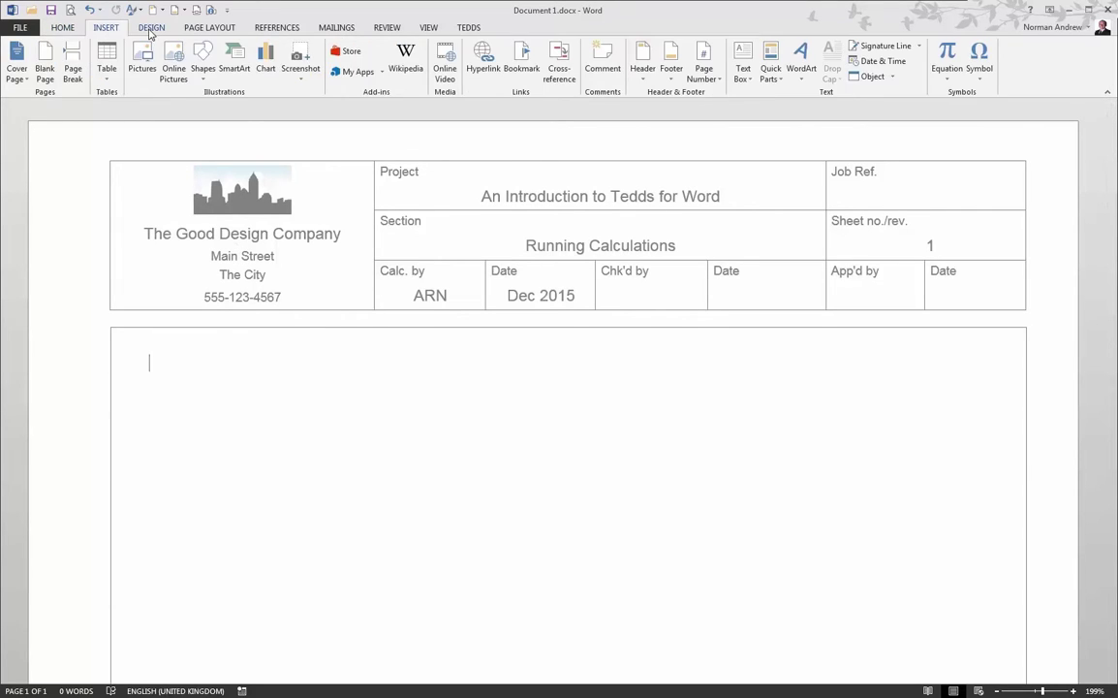
left_click(151, 27)
left_click(210, 28)
left_click(277, 27)
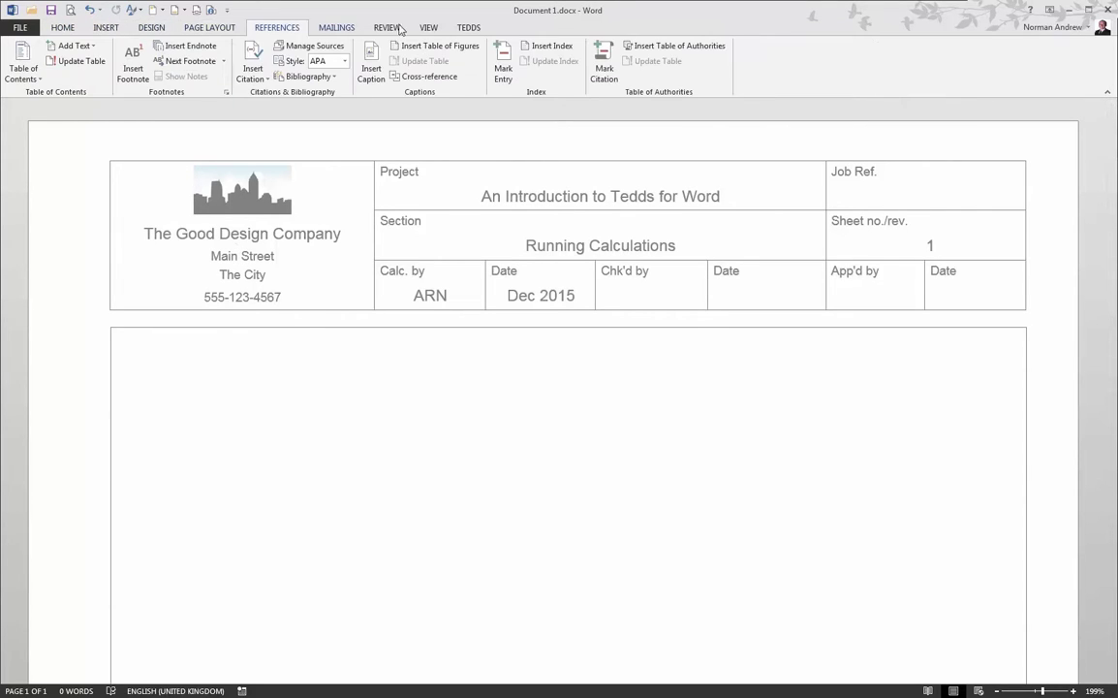
left_click(465, 31)
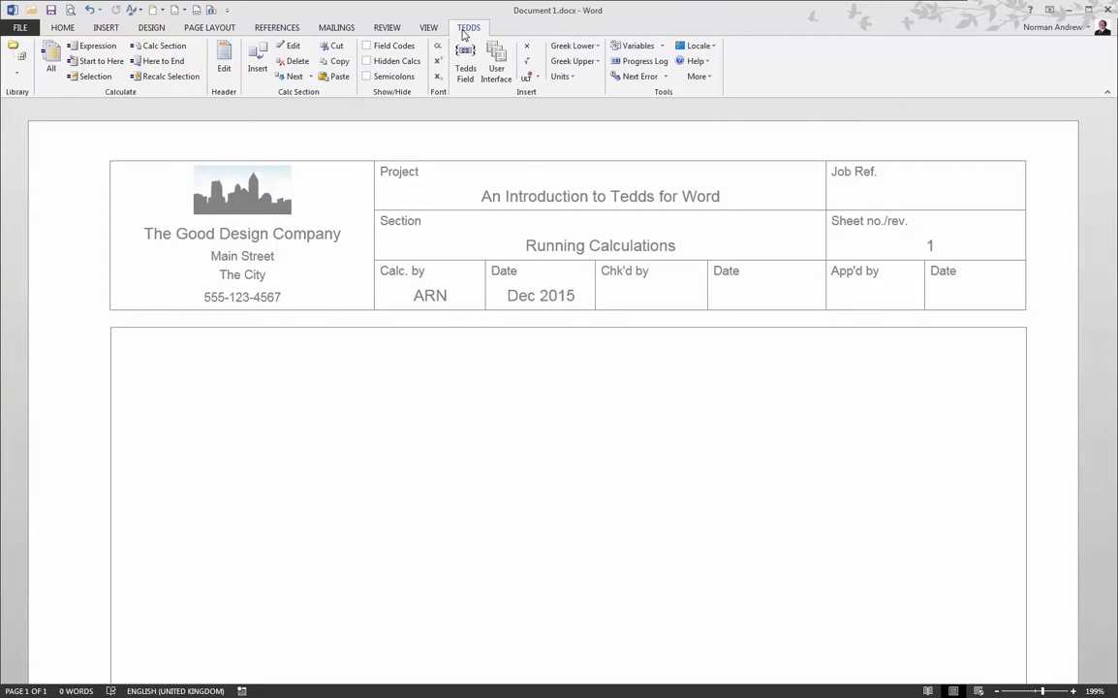
Preview the notes for Retaining wall analysis & design (AS4678/AS3600/AS3700) under Retaining walls
left_click(21, 58)
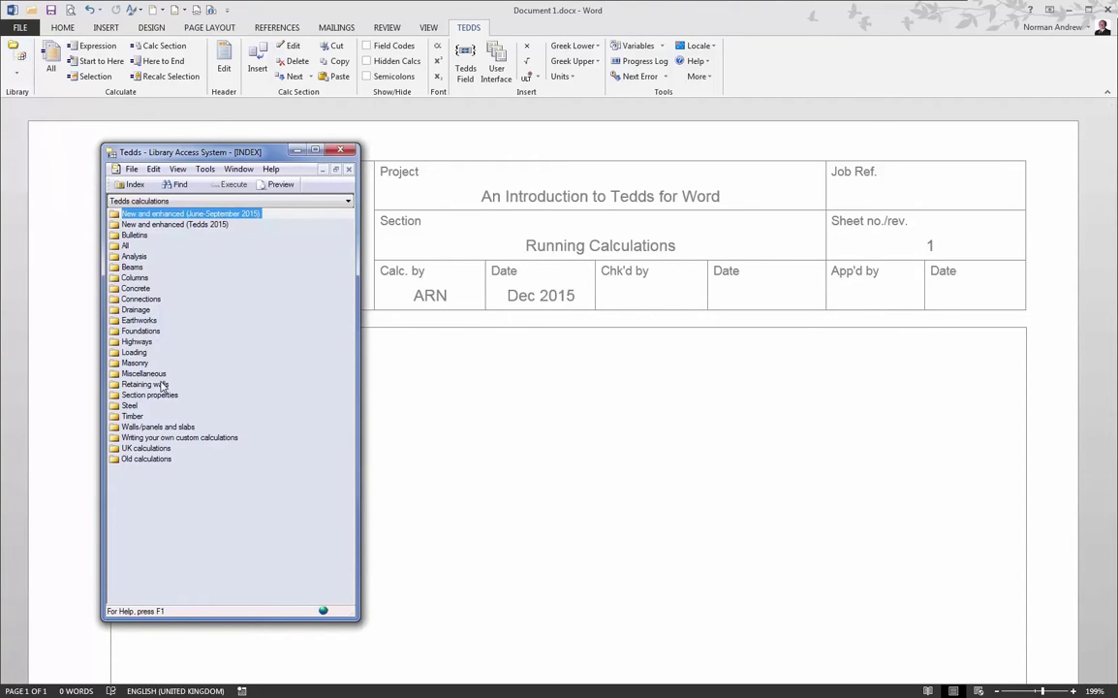
double_click(162, 385)
left_click(197, 395)
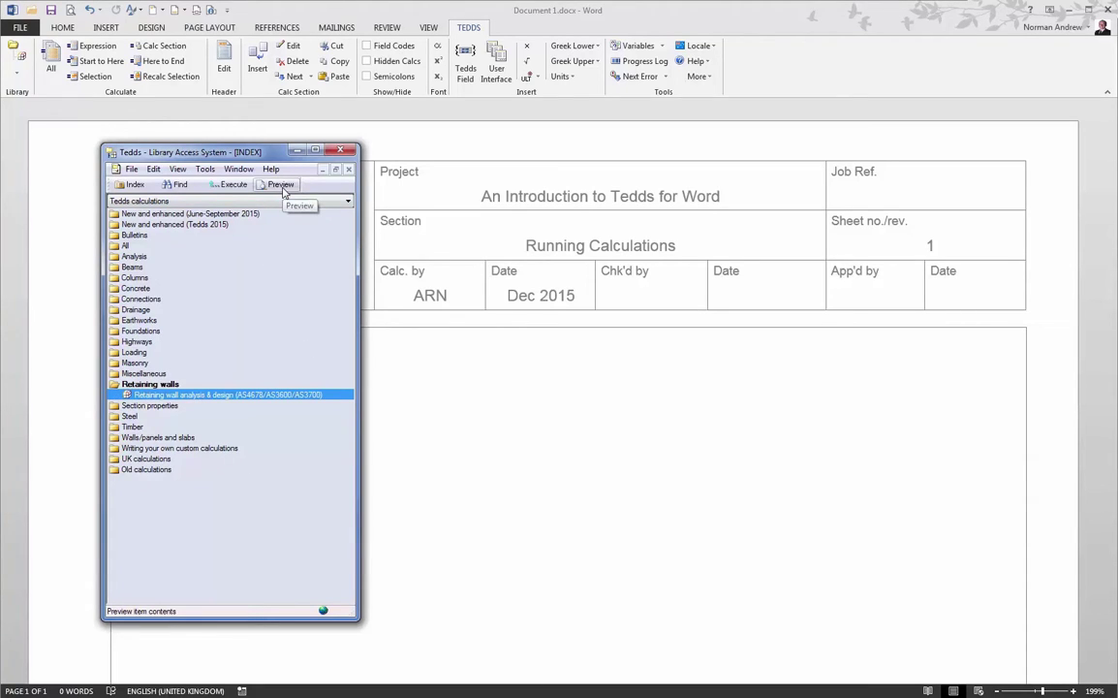
left_click(284, 189)
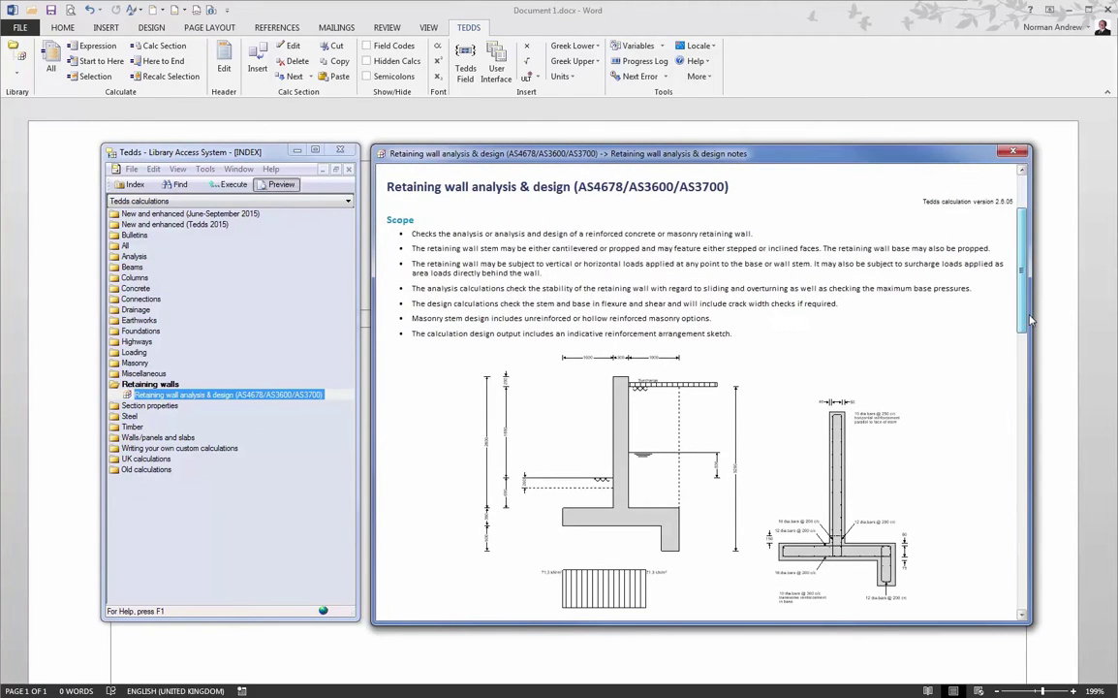
scroll(1029, 403, "down", 10)
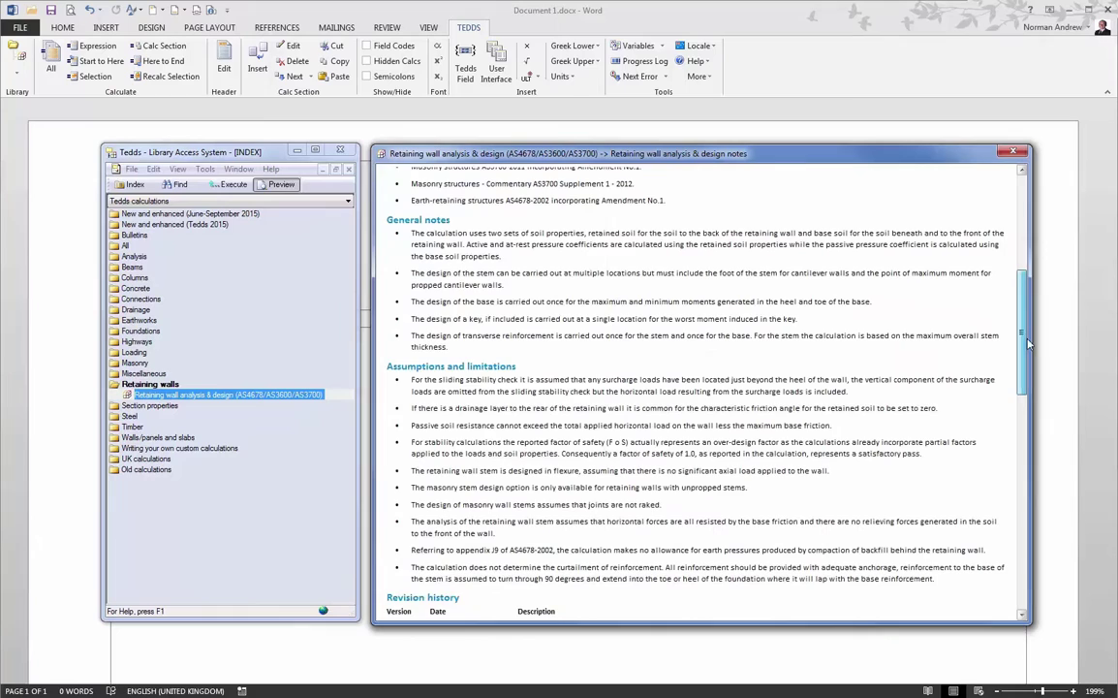
scroll(979, 278, "up", 10)
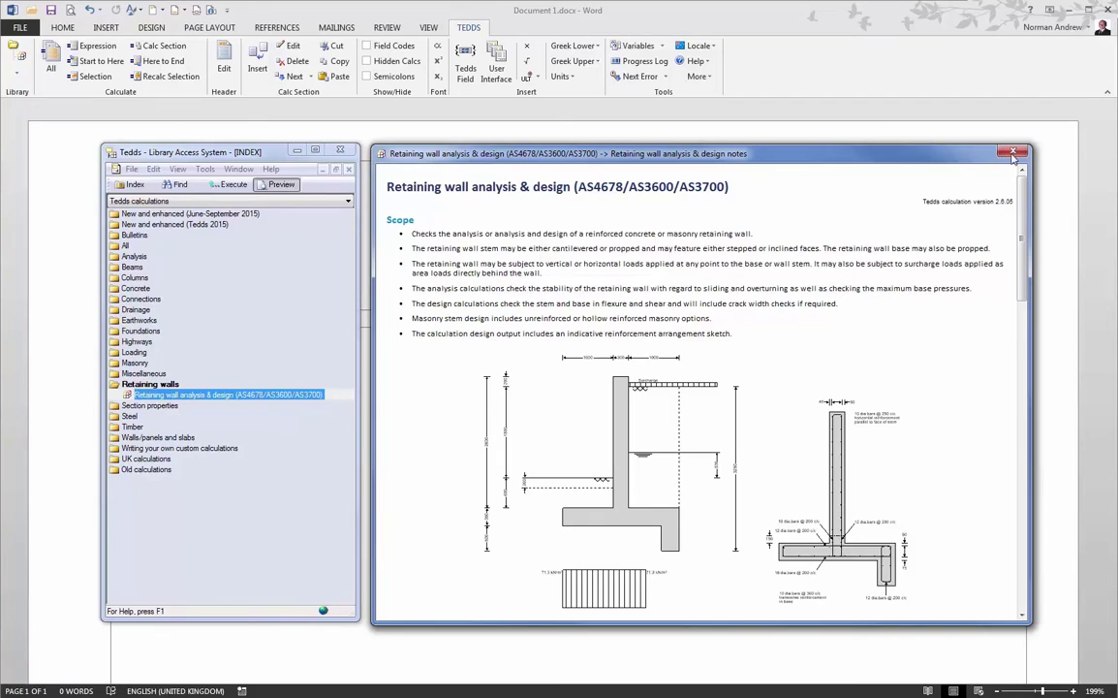
Close the calculation preview and move the library window clear of the page header
left_click(1013, 154)
left_click_drag(250, 151, 344, 158)
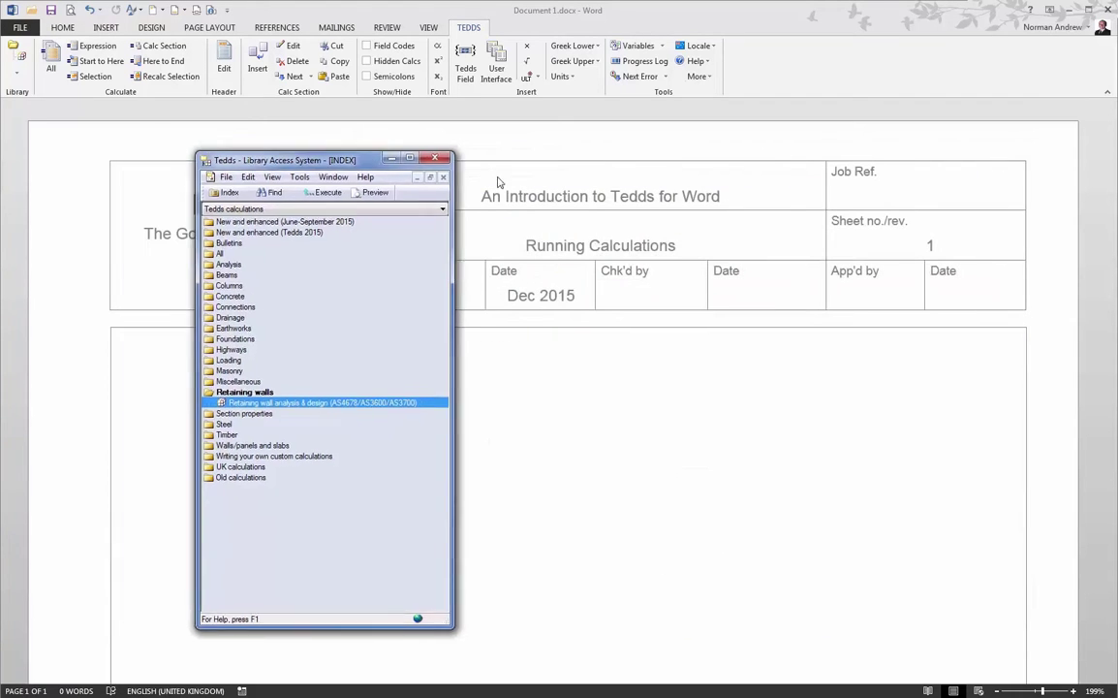
left_click_drag(499, 182, 820, 161)
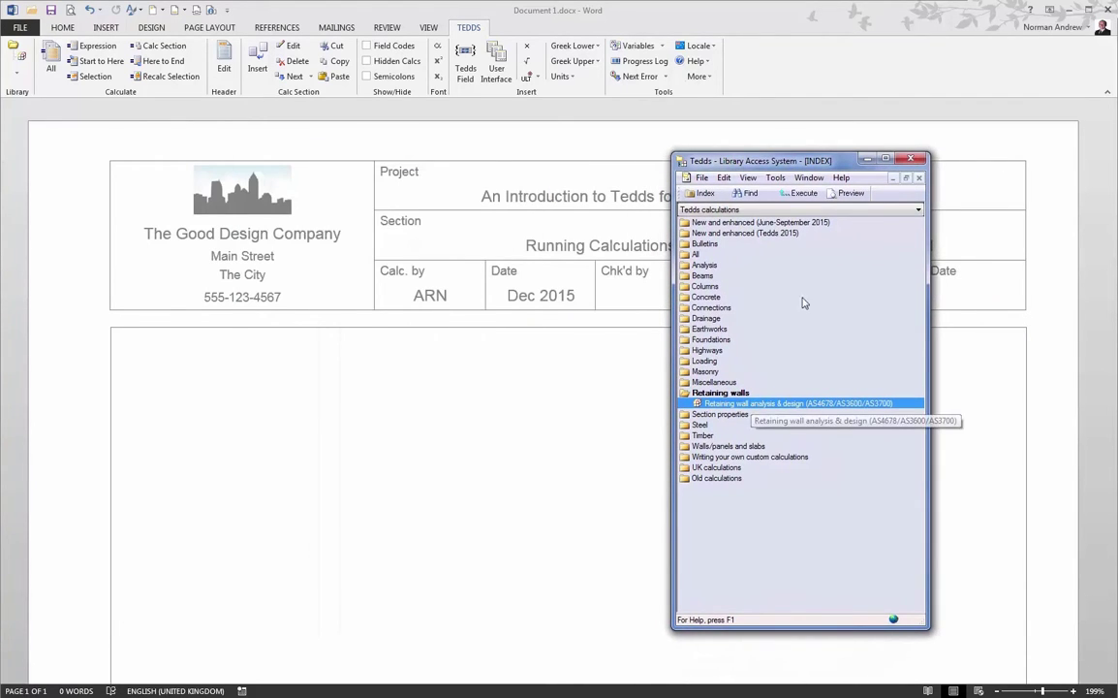
Execute the retaining wall calc as a new calc section titled '2.6m high wall'
left_click(804, 196)
left_click_drag(779, 290, 486, 381)
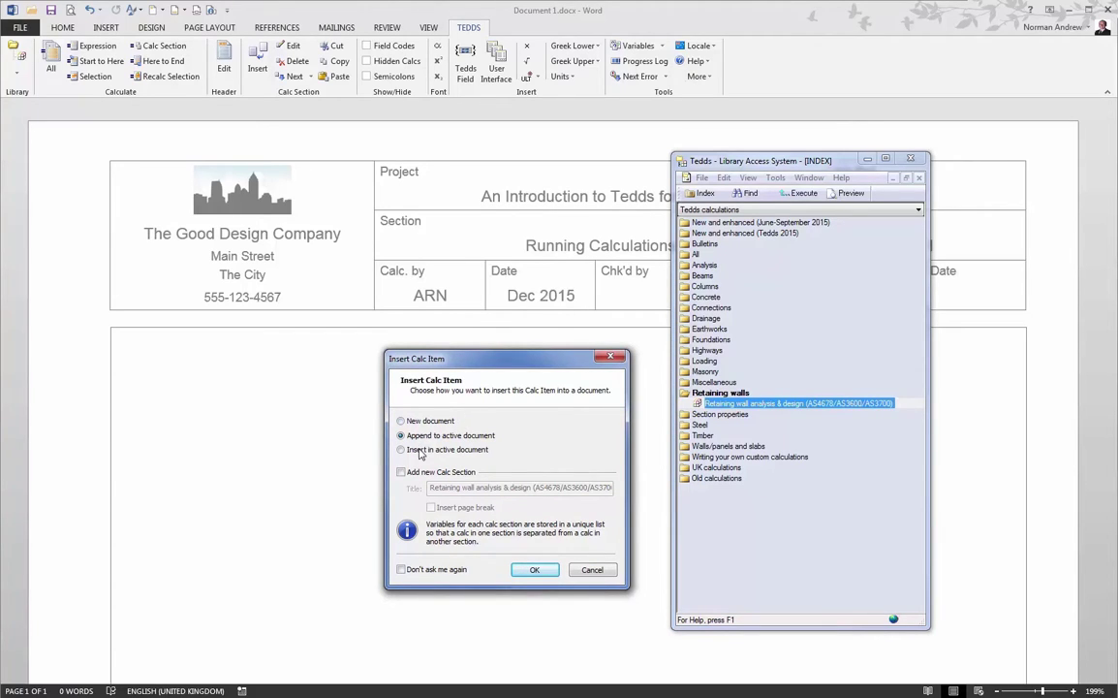
left_click(401, 473)
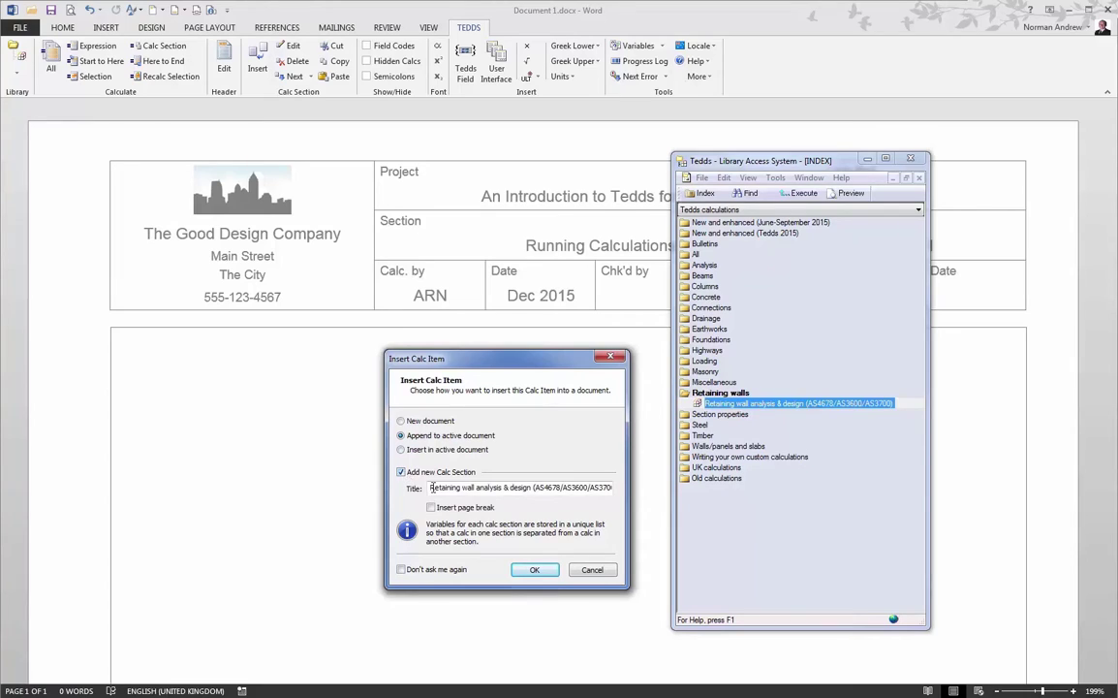
left_click_drag(430, 487, 620, 488)
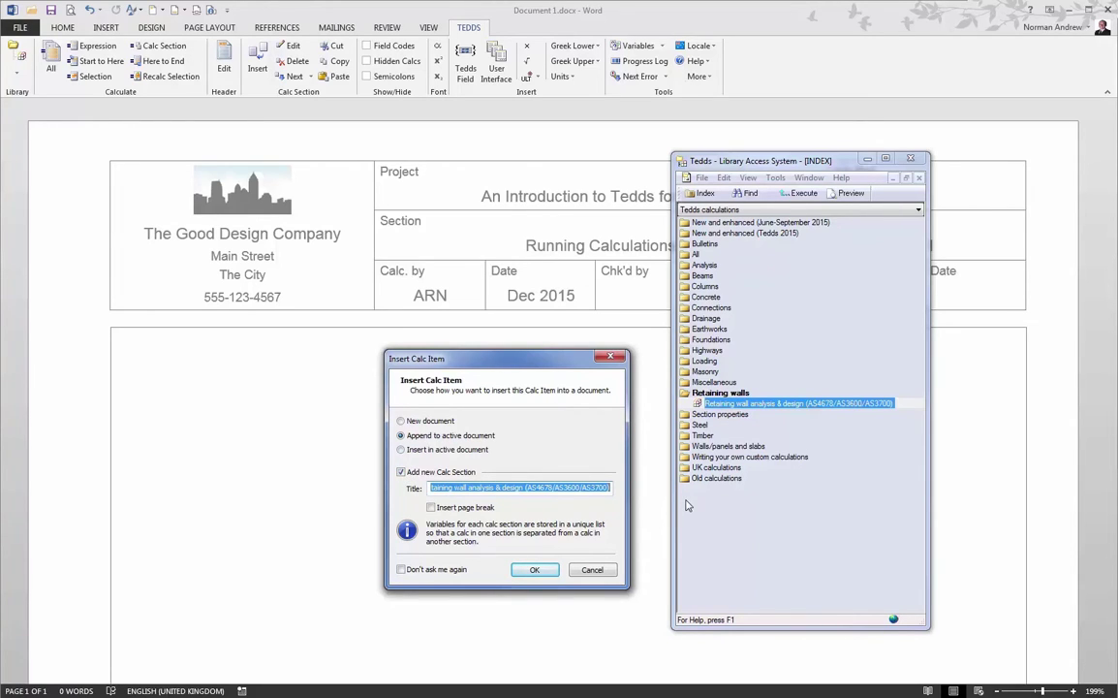
type("2.6m high")
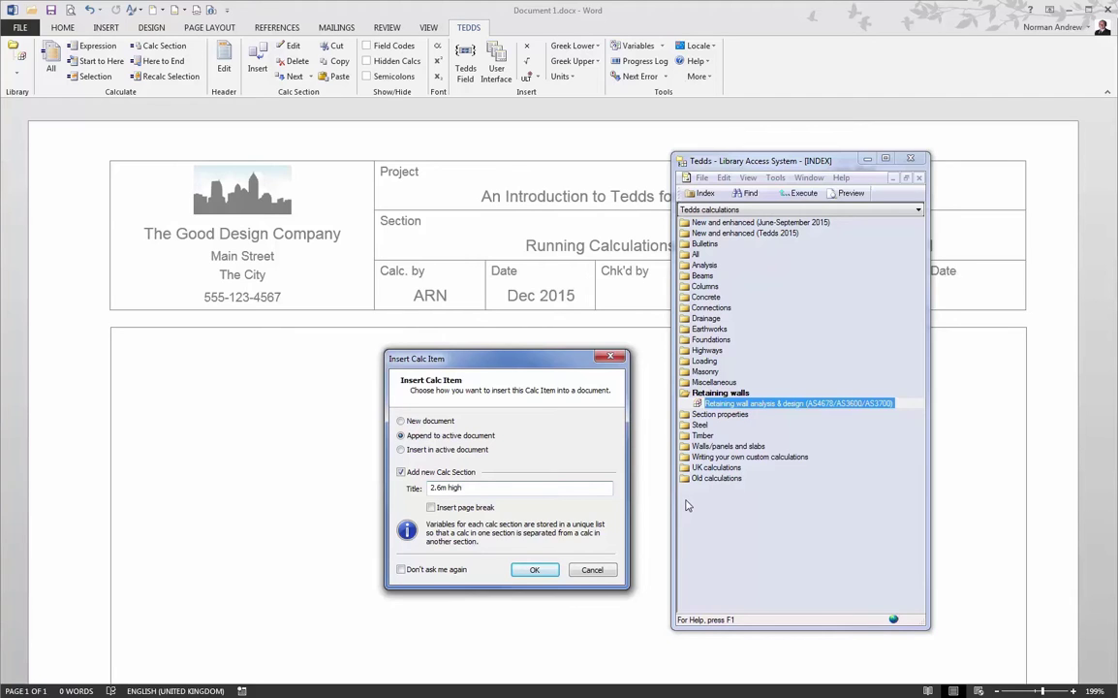
type(" wall")
left_click(534, 568)
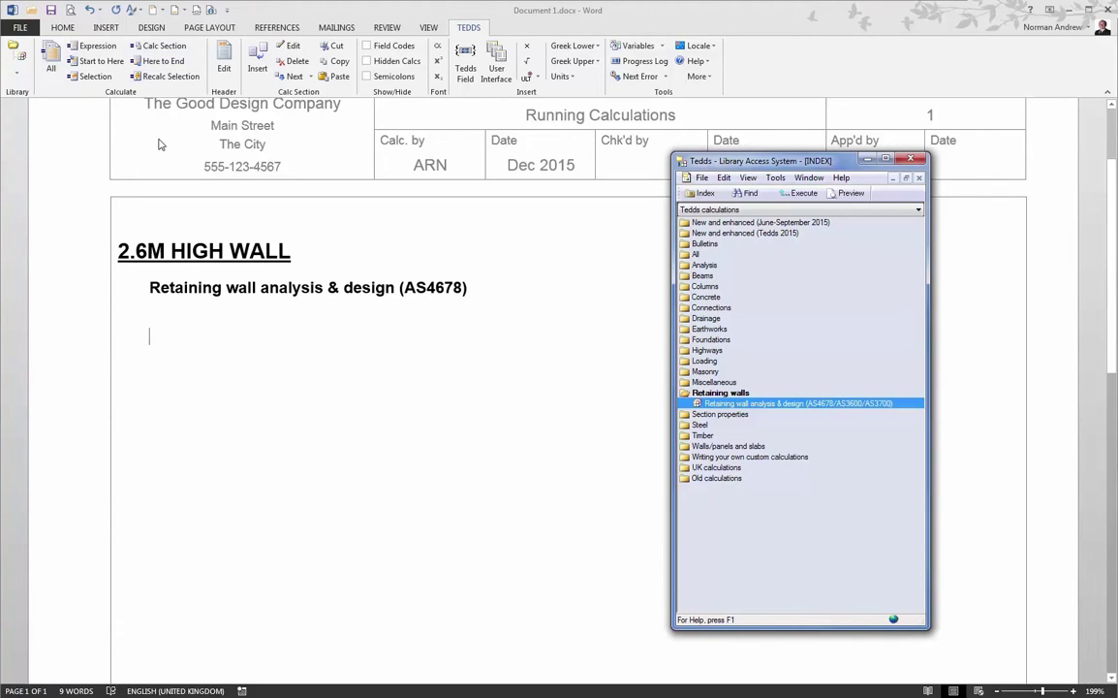
Run all calcs with the wall toe length set to 500 mm and finish the design wizard
left_click(488, 127)
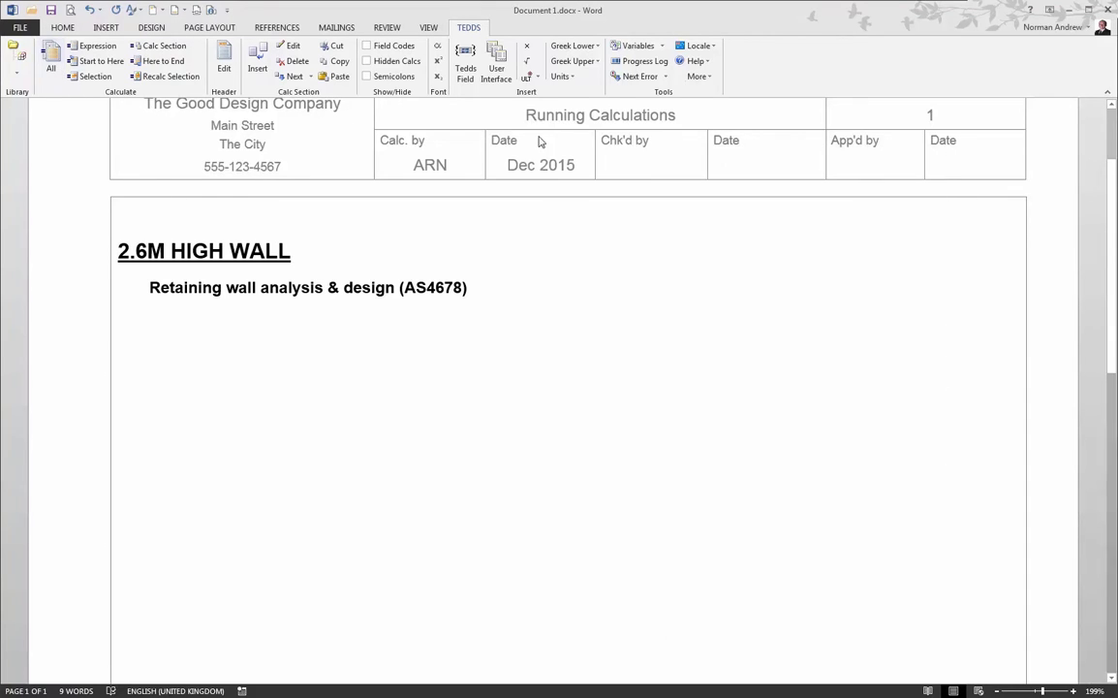
left_click(52, 58)
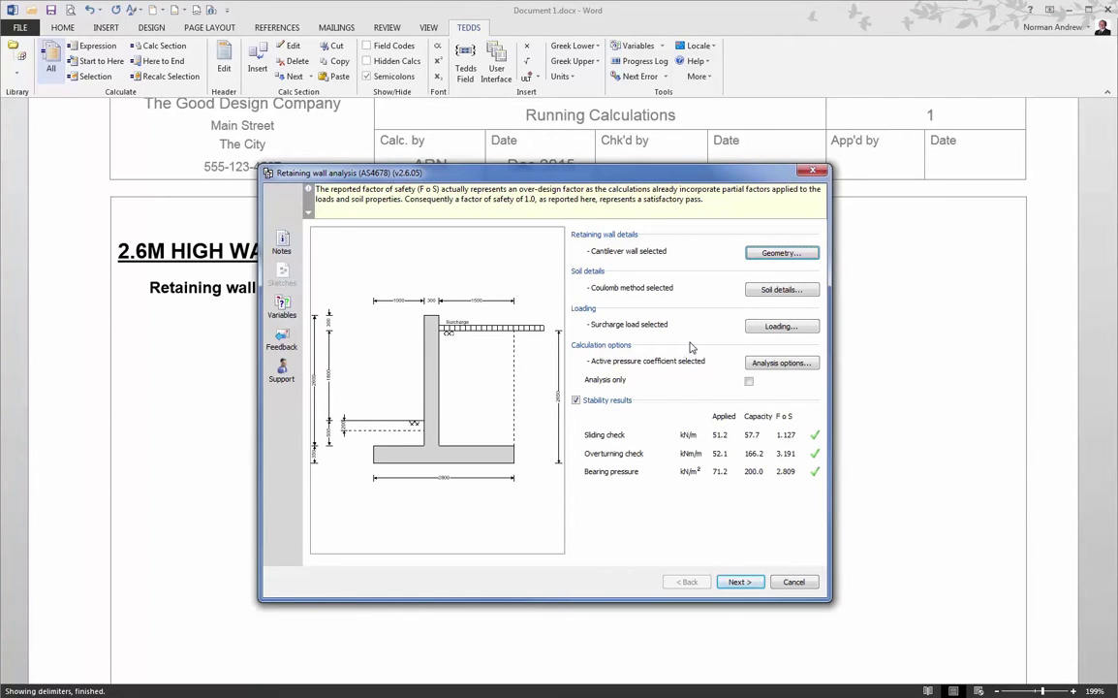
left_click(783, 253)
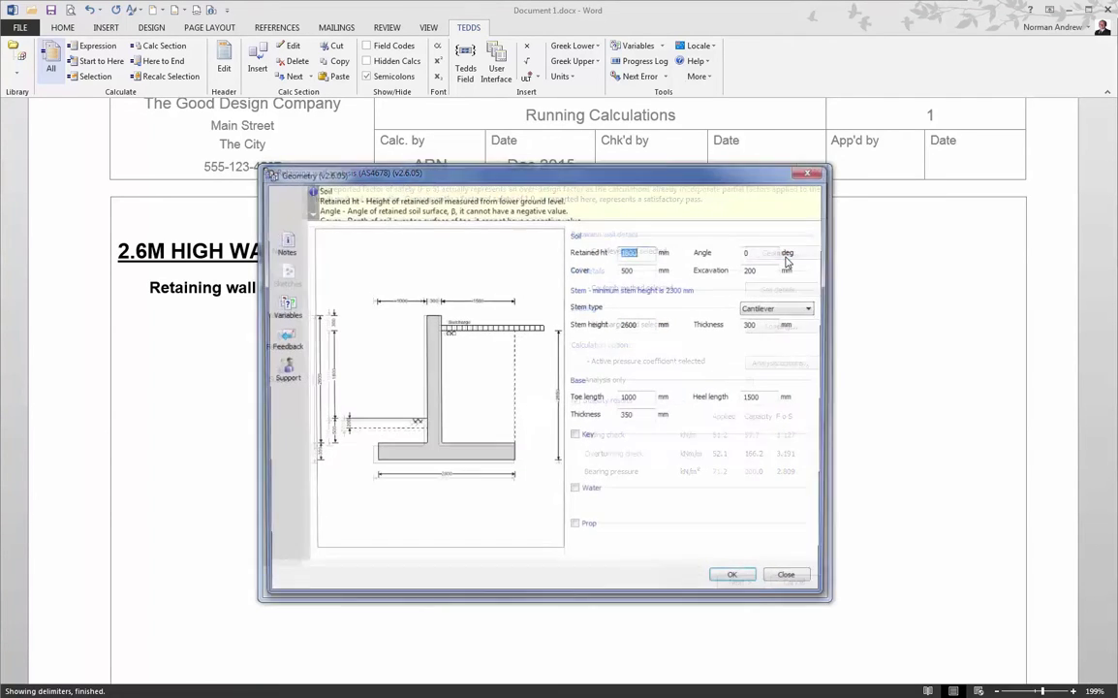
key("Tab")
key("Tab")
key("Tab")
key("Tab")
key("Tab")
key("Tab")
key("Tab")
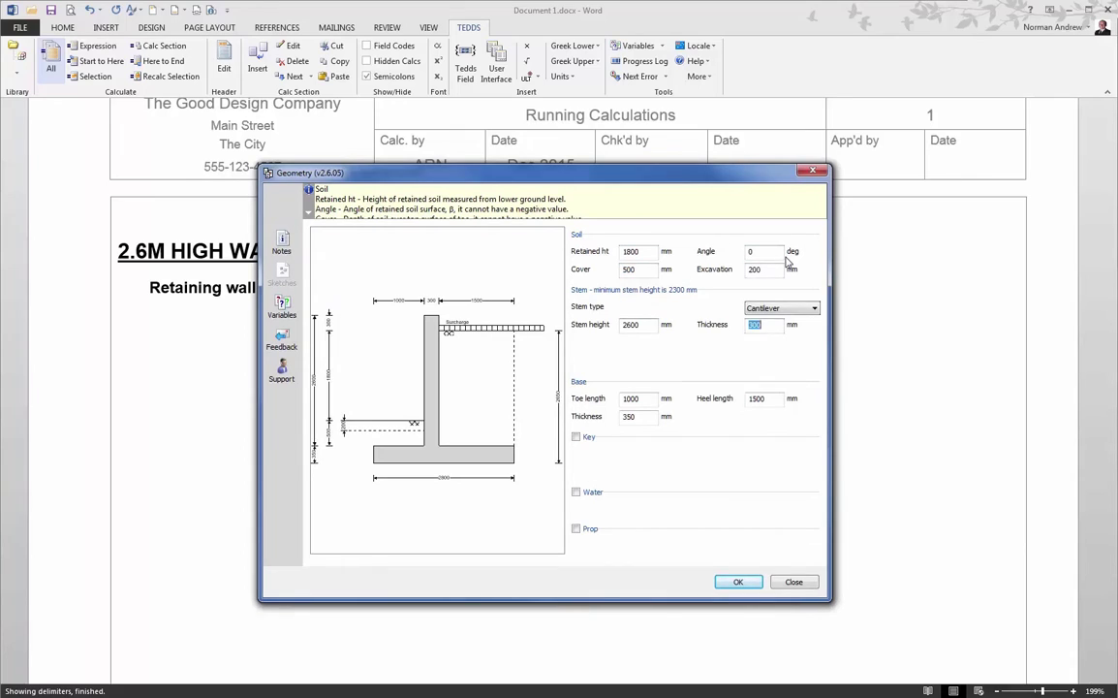
type("500")
key("Tab")
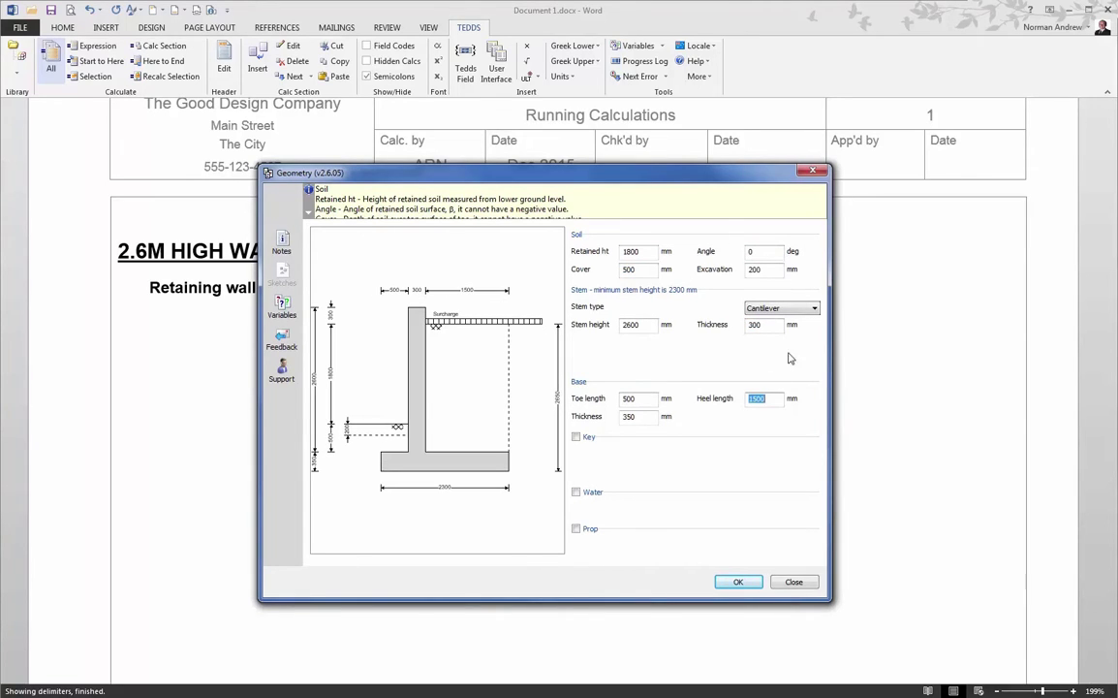
left_click(738, 582)
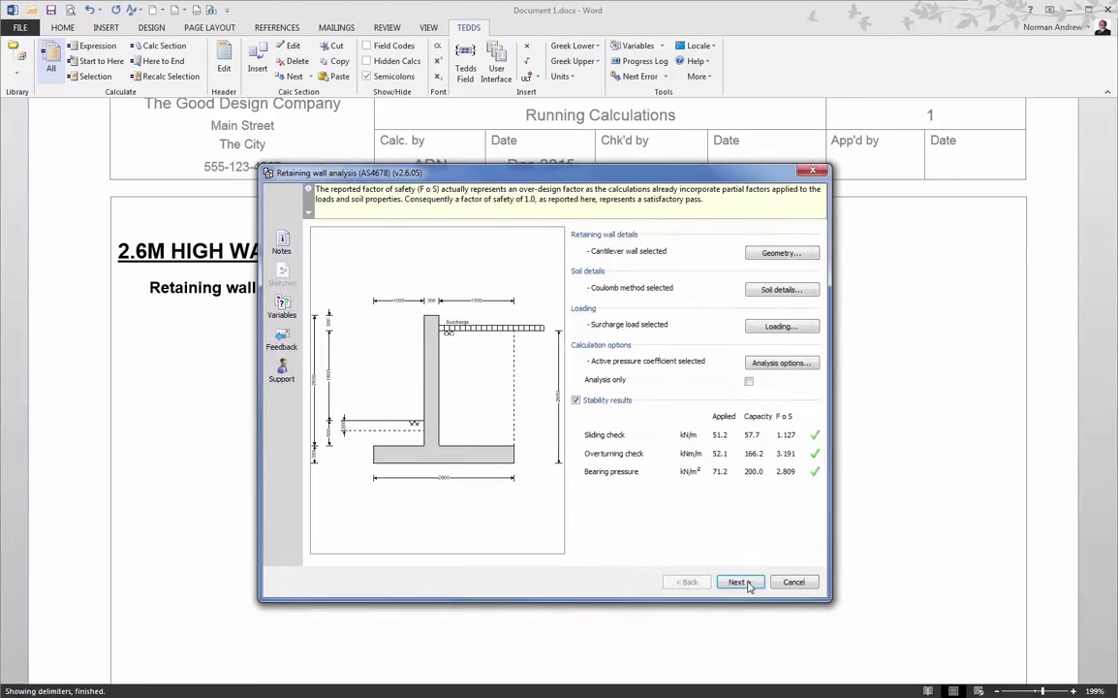
left_click(746, 584)
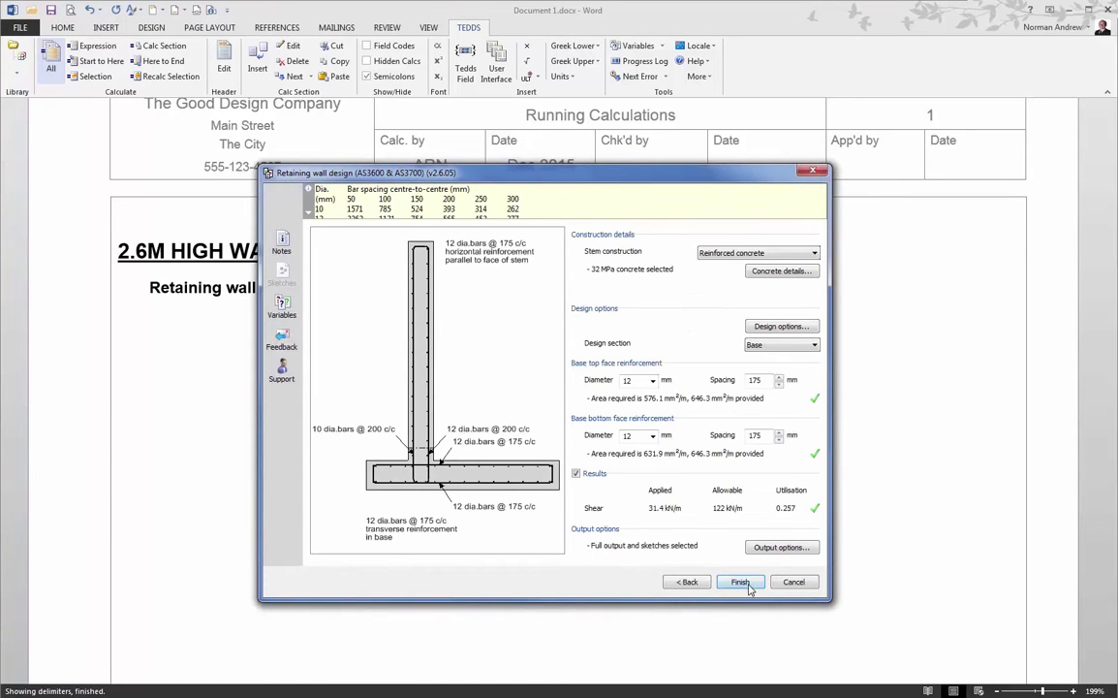
left_click(749, 585)
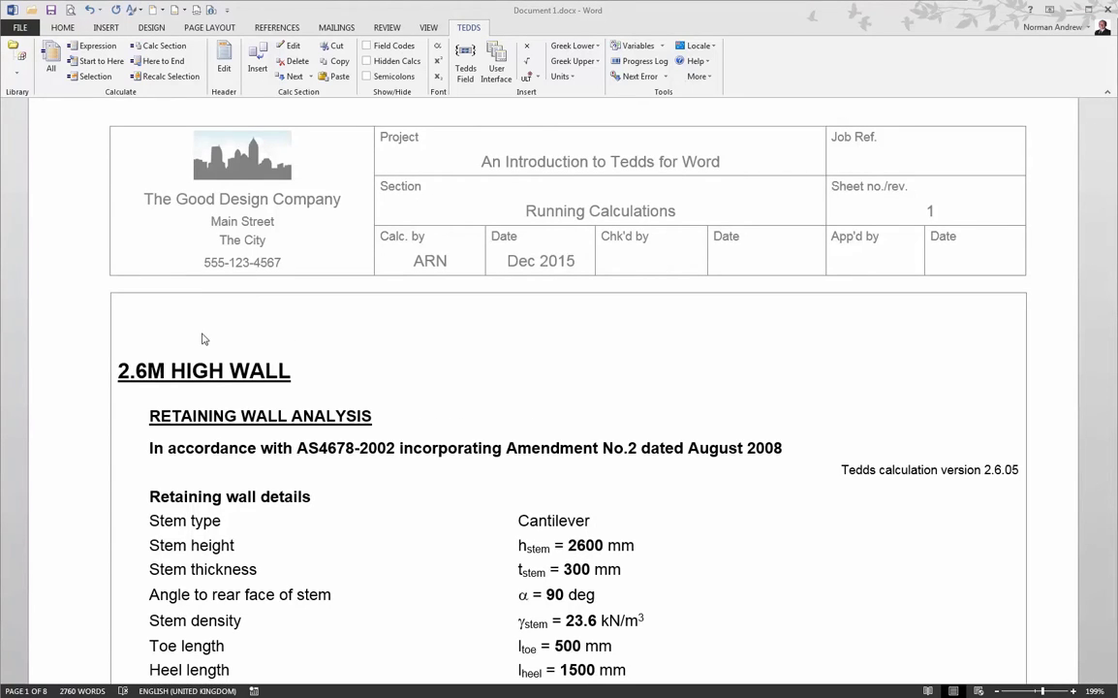
Add the heading RETAINING WALL DESIGN and the note 'Check at max height of 2.6m and standard height of 1.8m.'
left_click(118, 324)
type("RE")
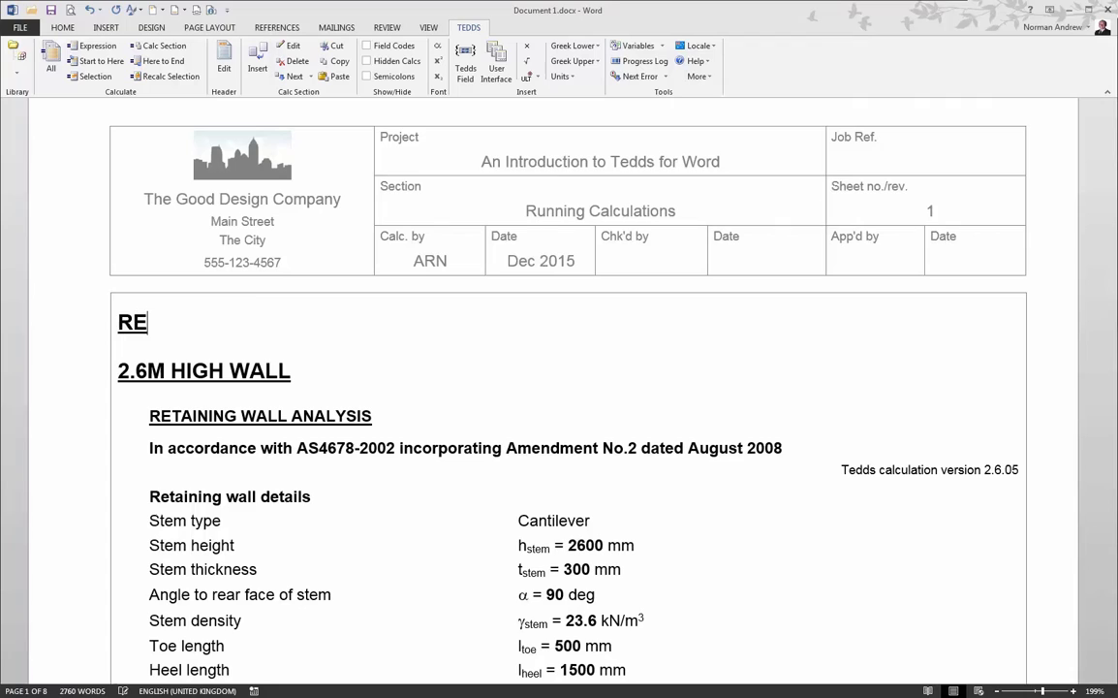
type("TAININ")
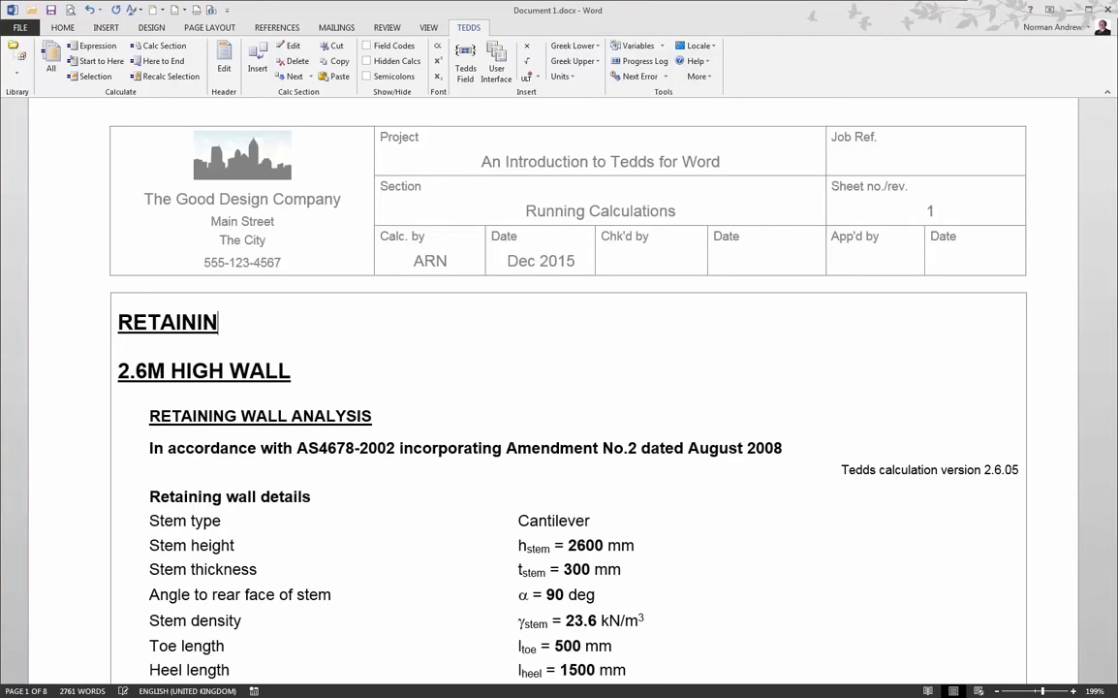
type("G WALL D")
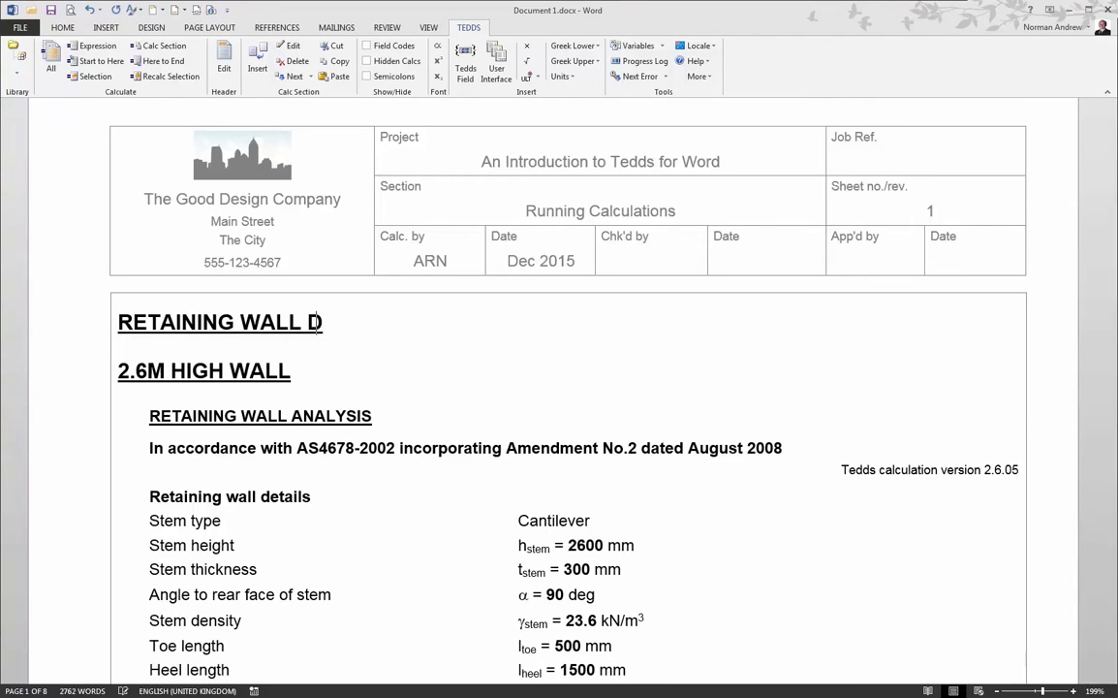
type("ESIGN")
key("Return")
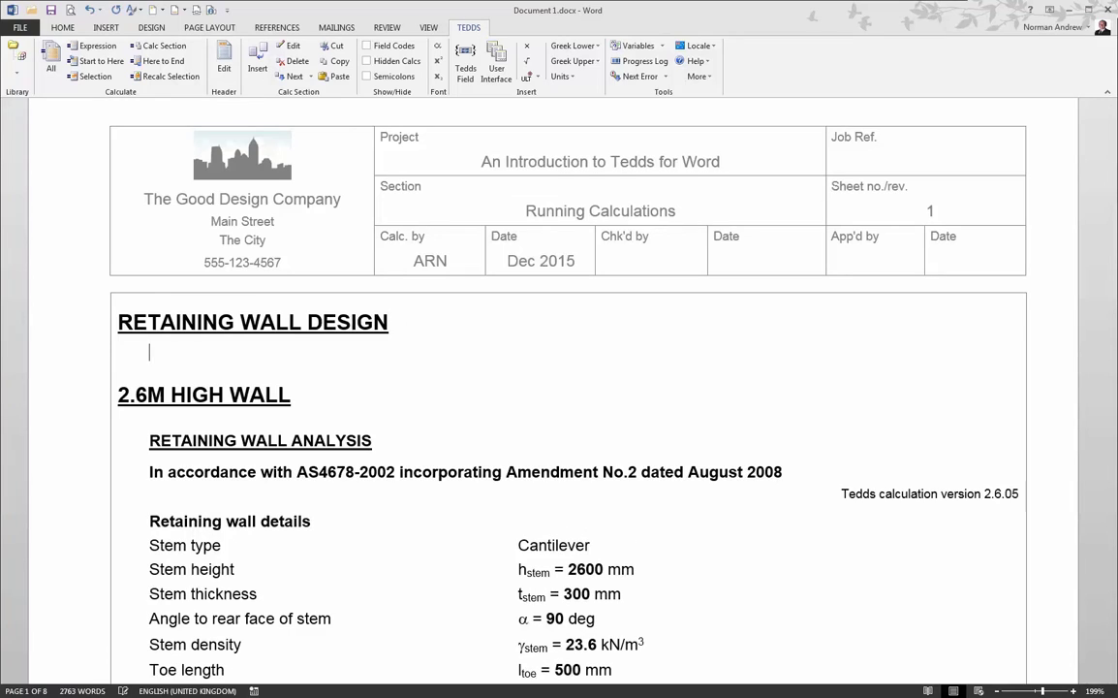
type("Check")
type("at max ")
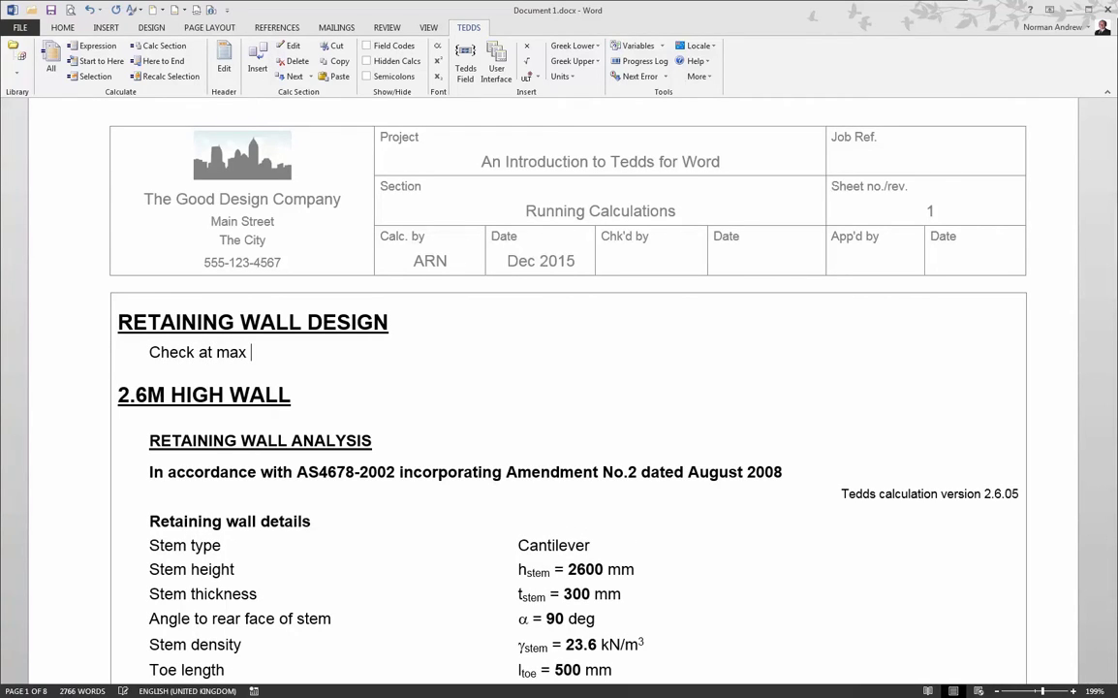
type("height of 2.")
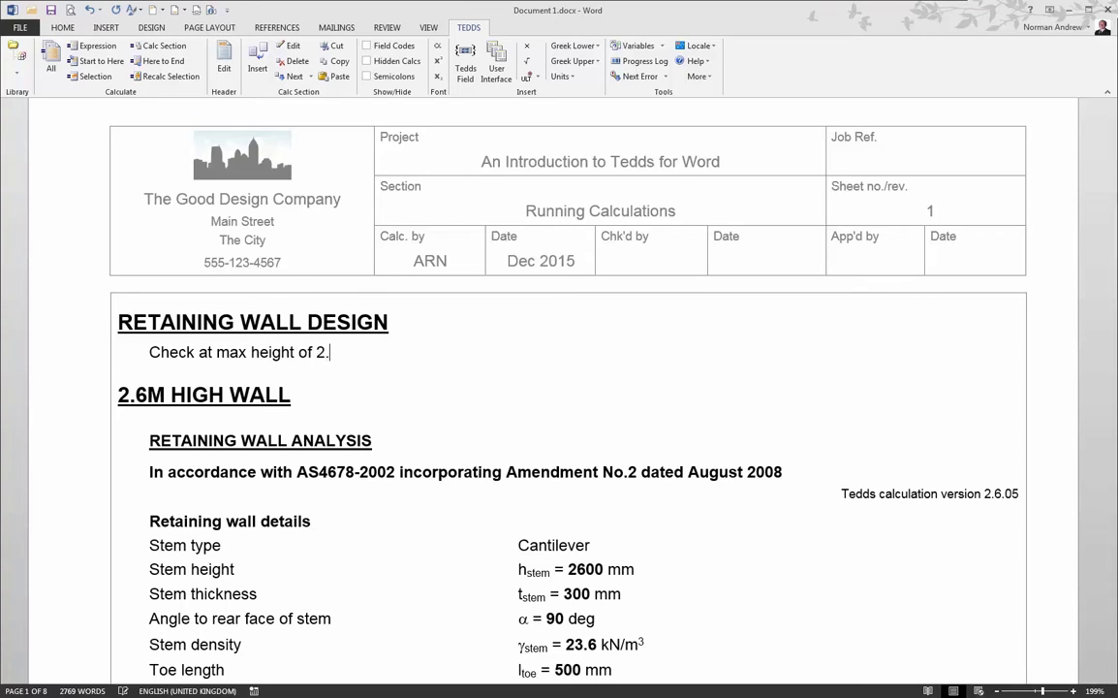
type("6m and sta")
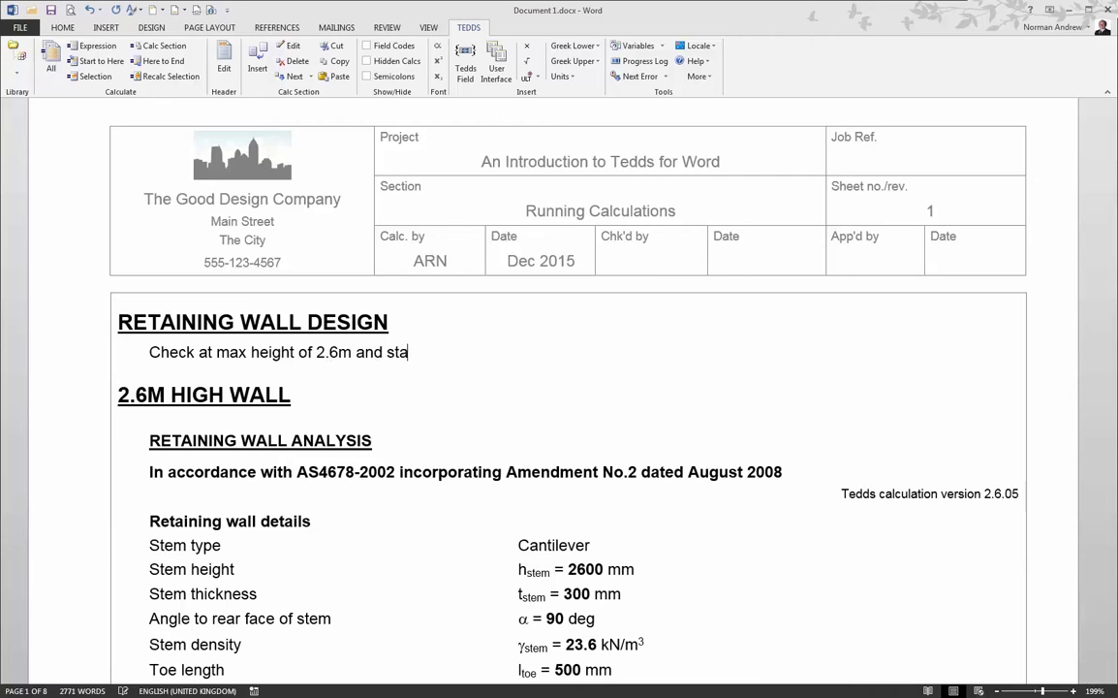
type("ndard height of 1.8")
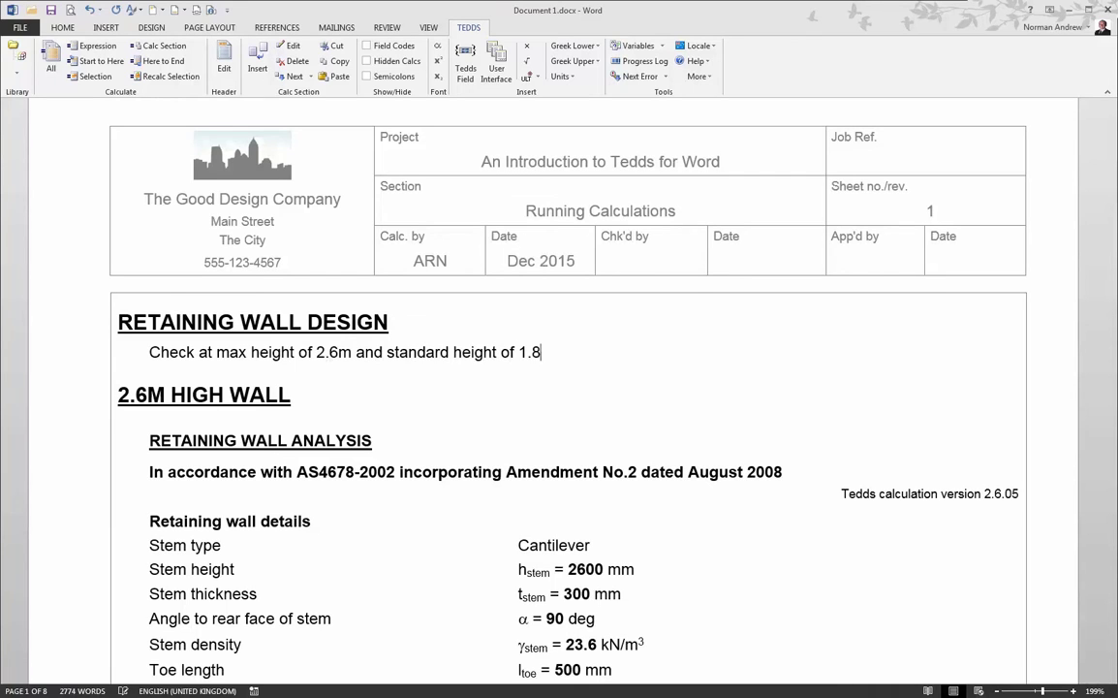
type("m.")
key("Return")
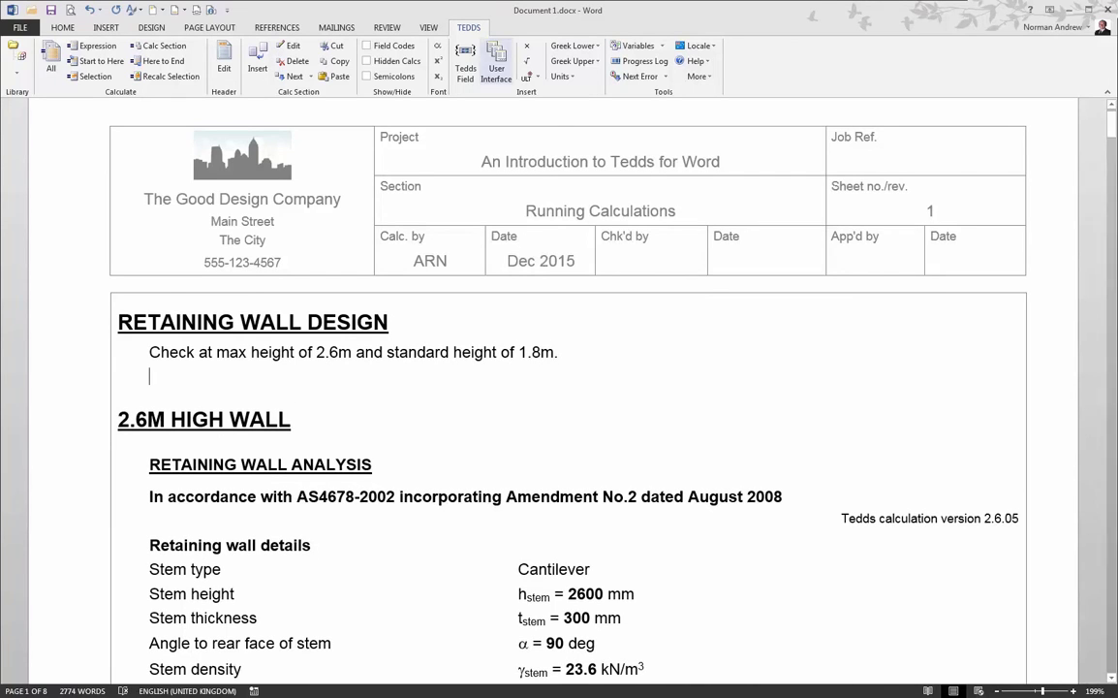
Insert the picture Retaining wall Rear.jpg below the height-check note
left_click(105, 28)
left_click(142, 60)
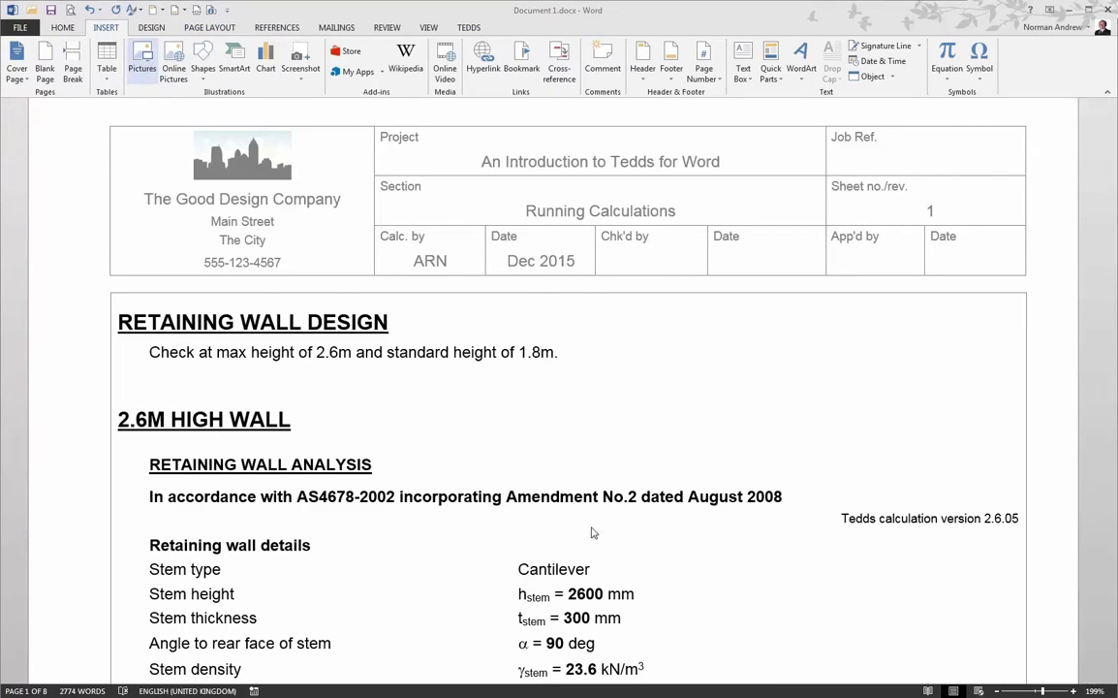
left_click(418, 262)
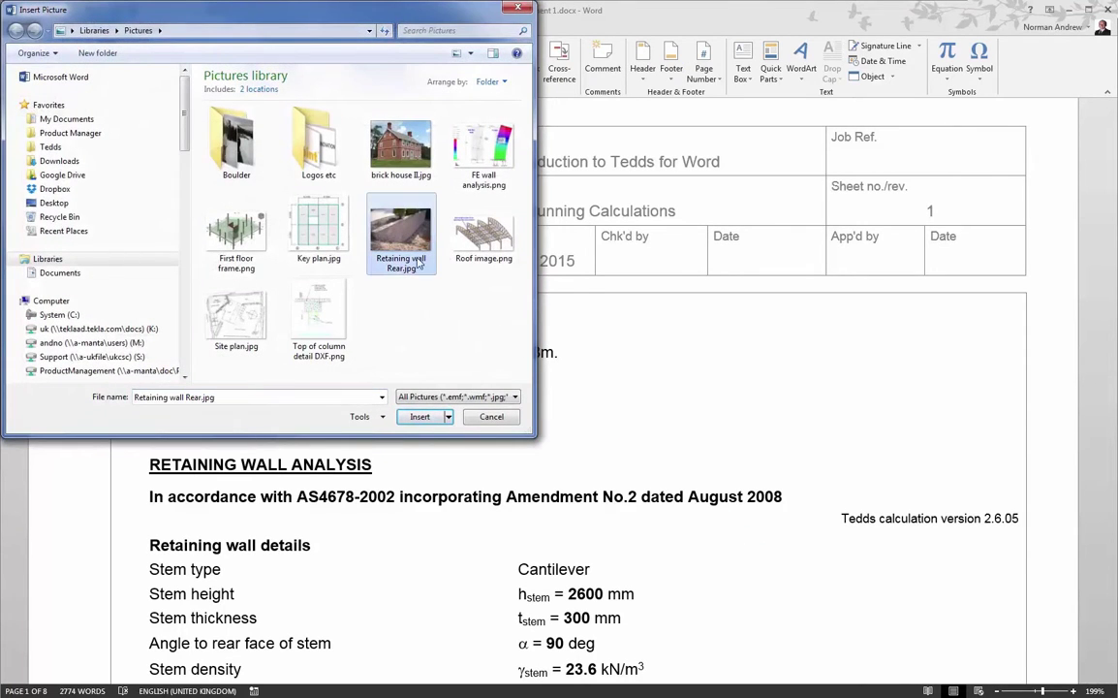
left_click(419, 417)
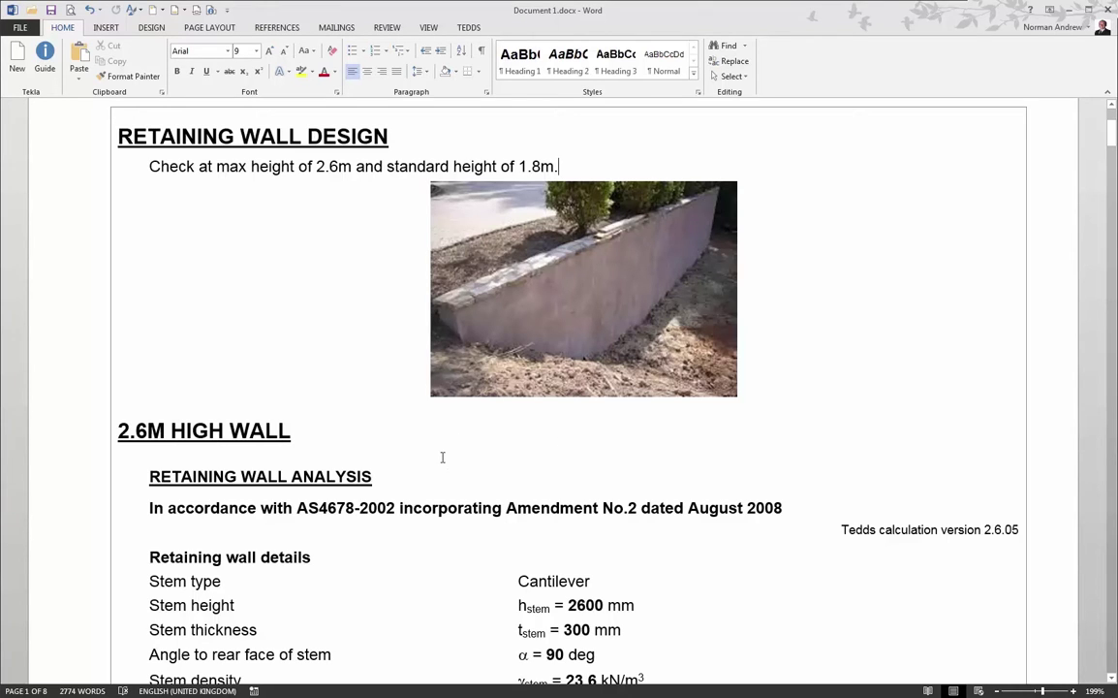
scroll(442, 456, "down", 1)
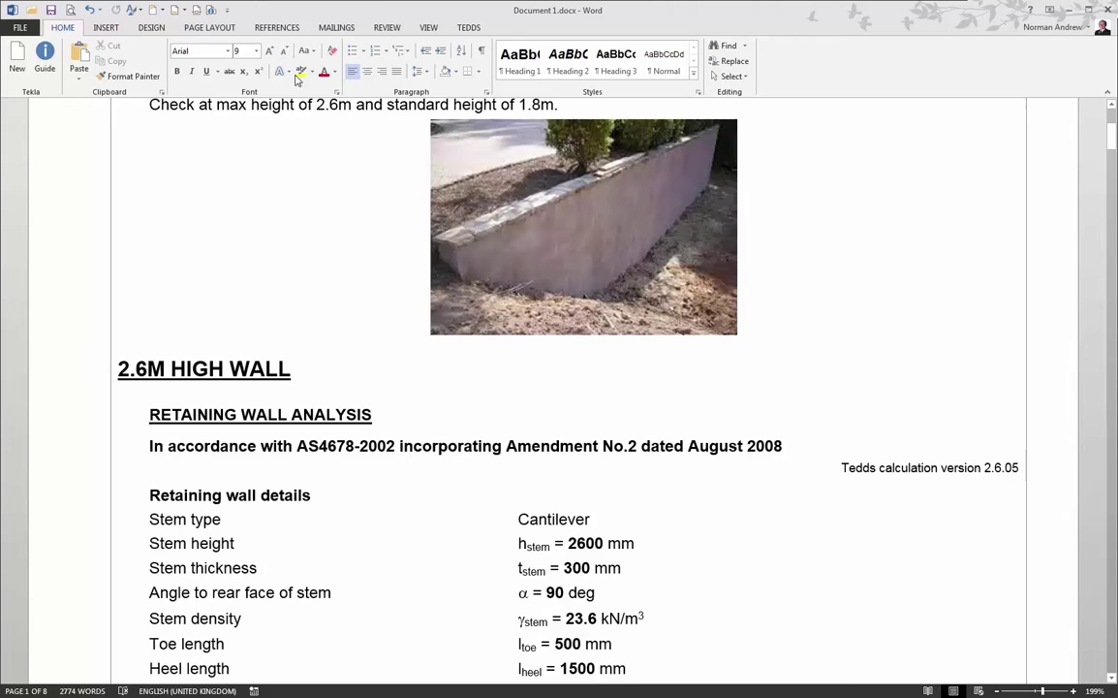
Copy the 2.6M HIGH WALL calc section using the TEDDS Calc Section tools
left_click(469, 28)
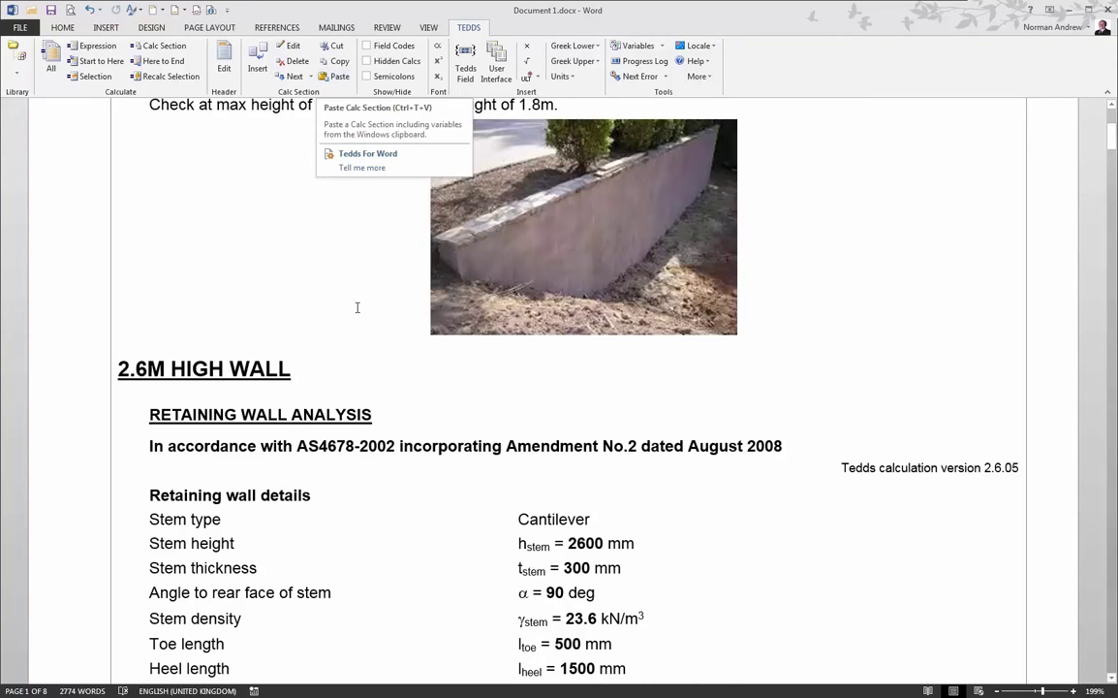
left_click(380, 415)
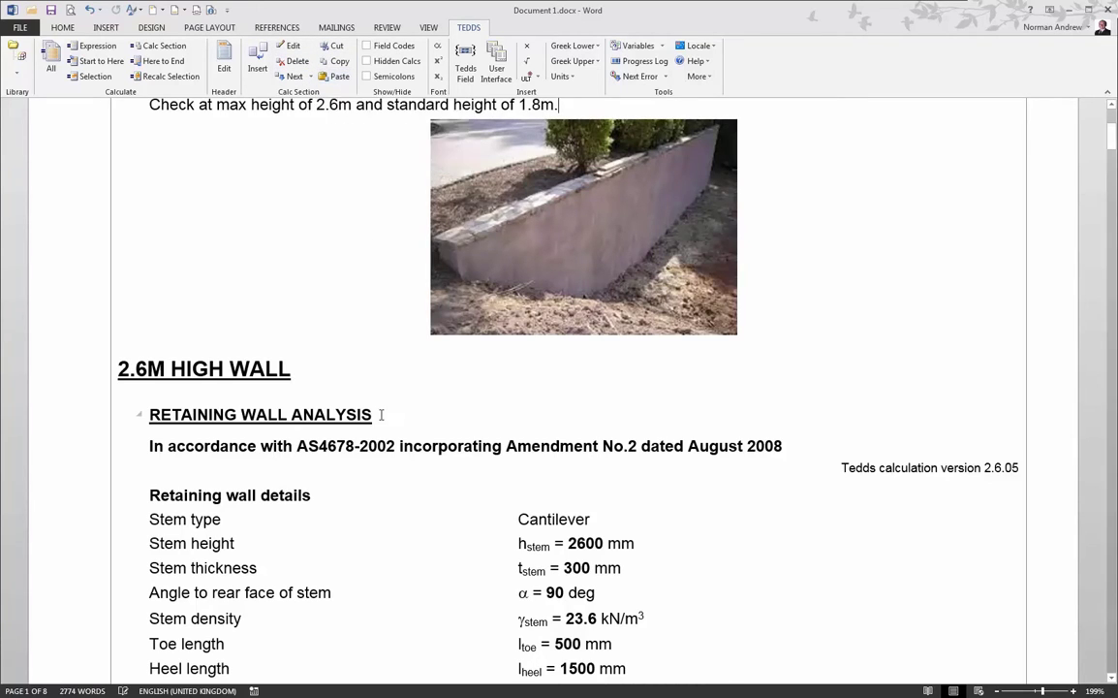
left_click(334, 61)
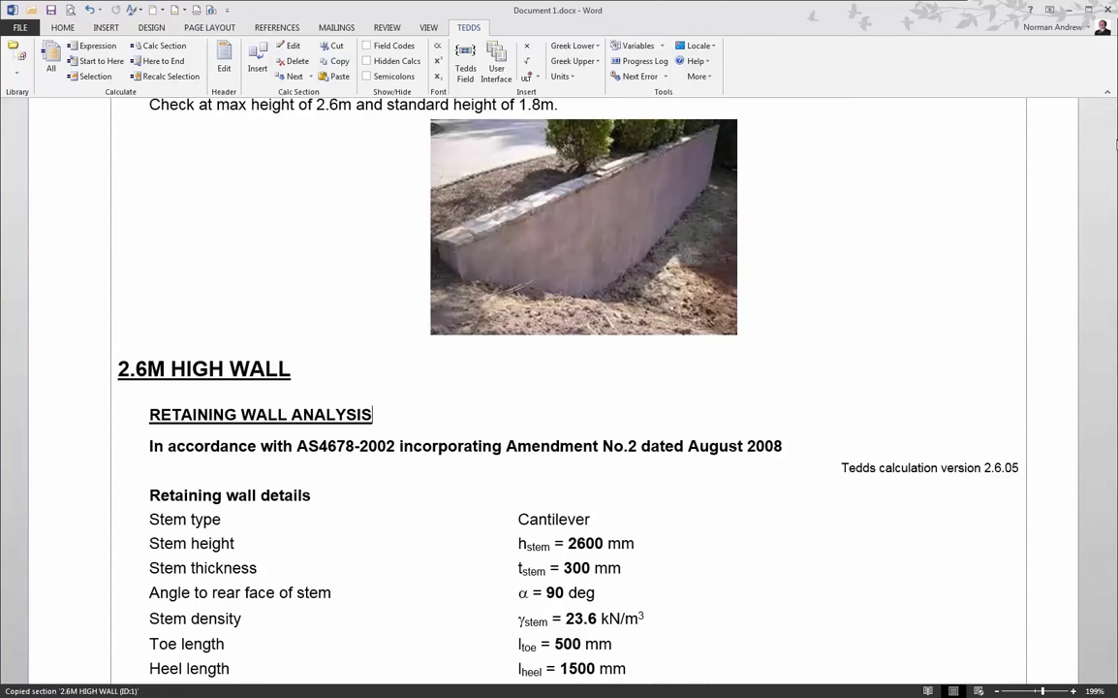
Paste the copied calc on the blank last page as a new section titled 1.8M HIGH WALL
left_click_drag(1111, 136, 1111, 654)
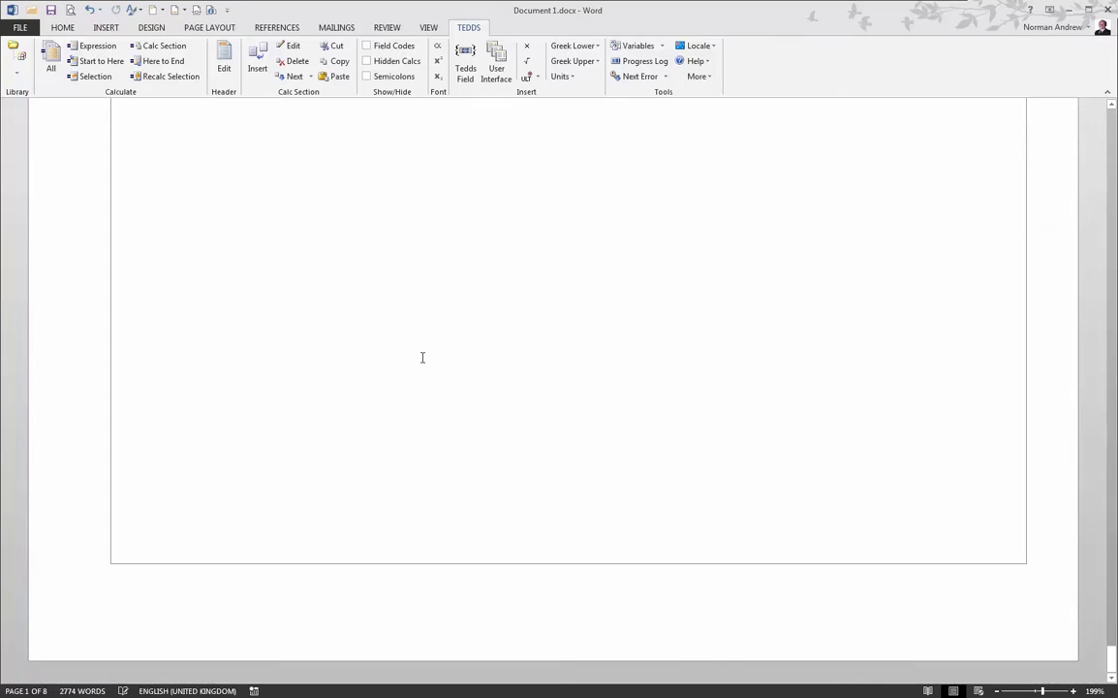
left_click(394, 335)
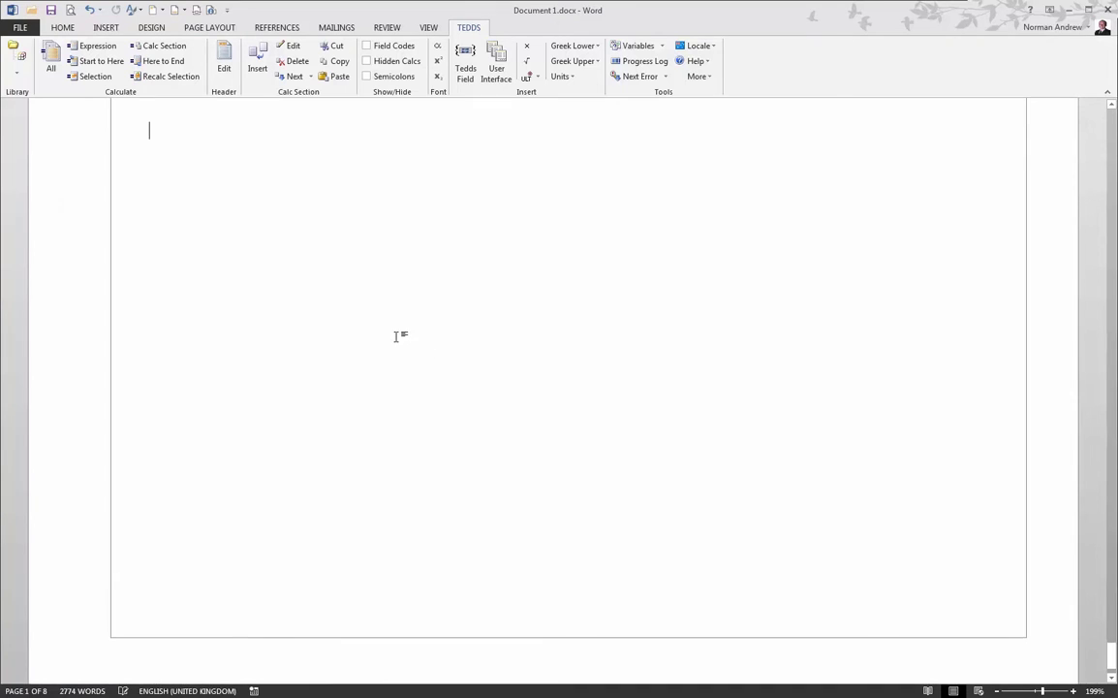
left_click(337, 79)
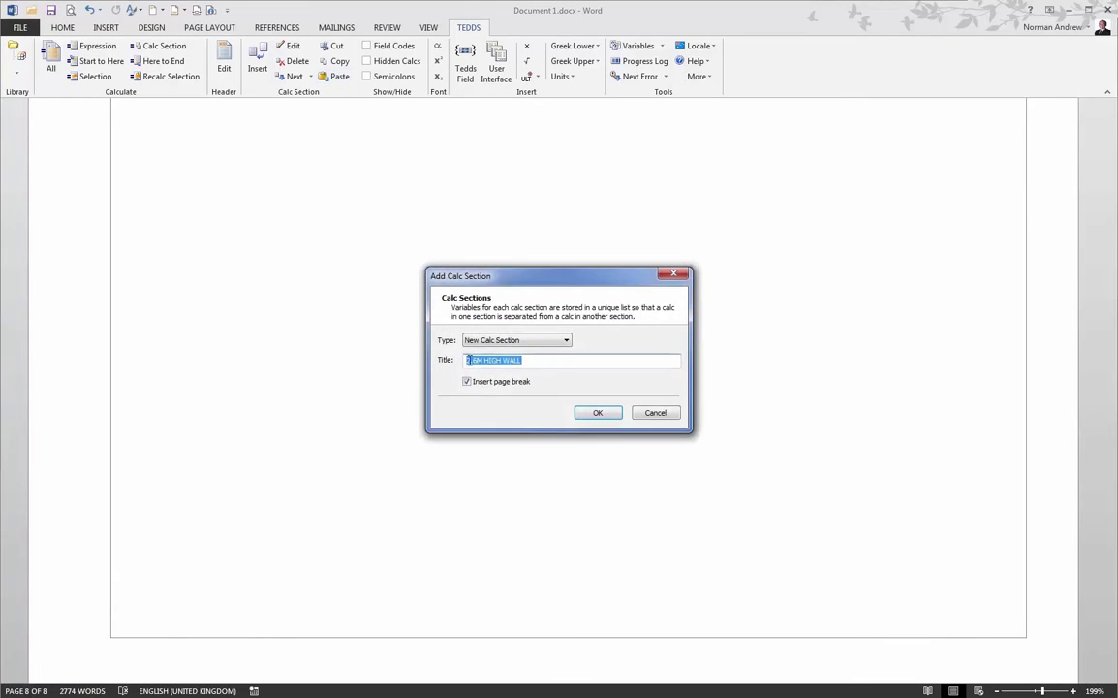
left_click(482, 360)
left_click_drag(475, 361, 397, 374)
type("1.8")
left_click(596, 413)
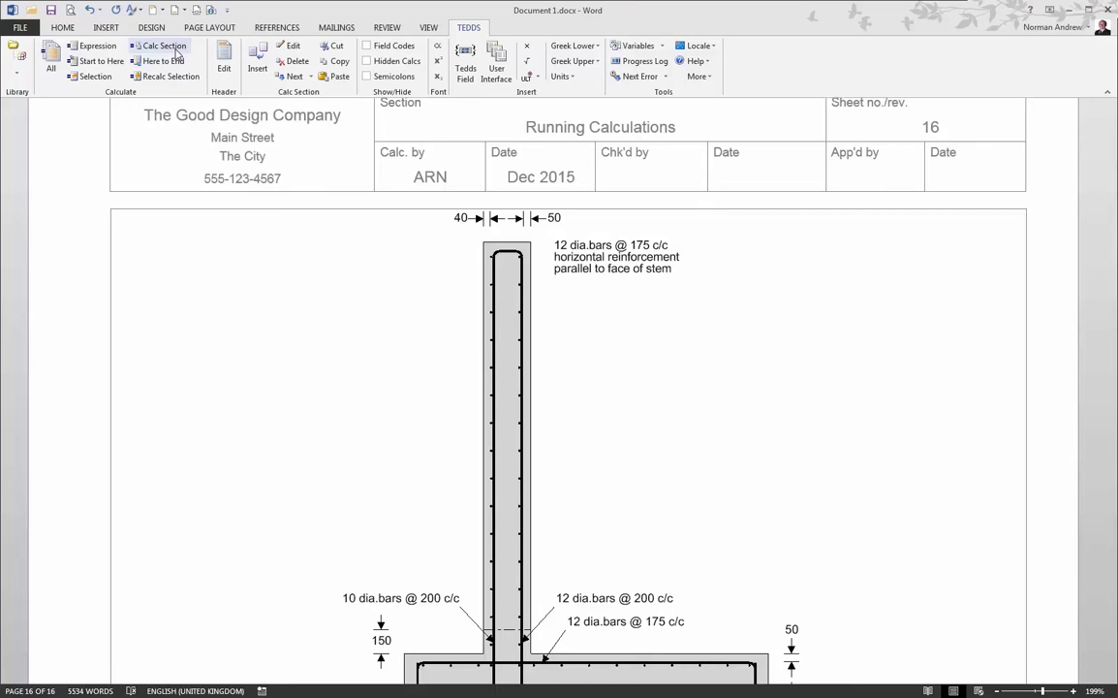
Set the 1.8M wall geometry to retained height 1000, stem height 1800, heel length 1000
left_click(177, 55)
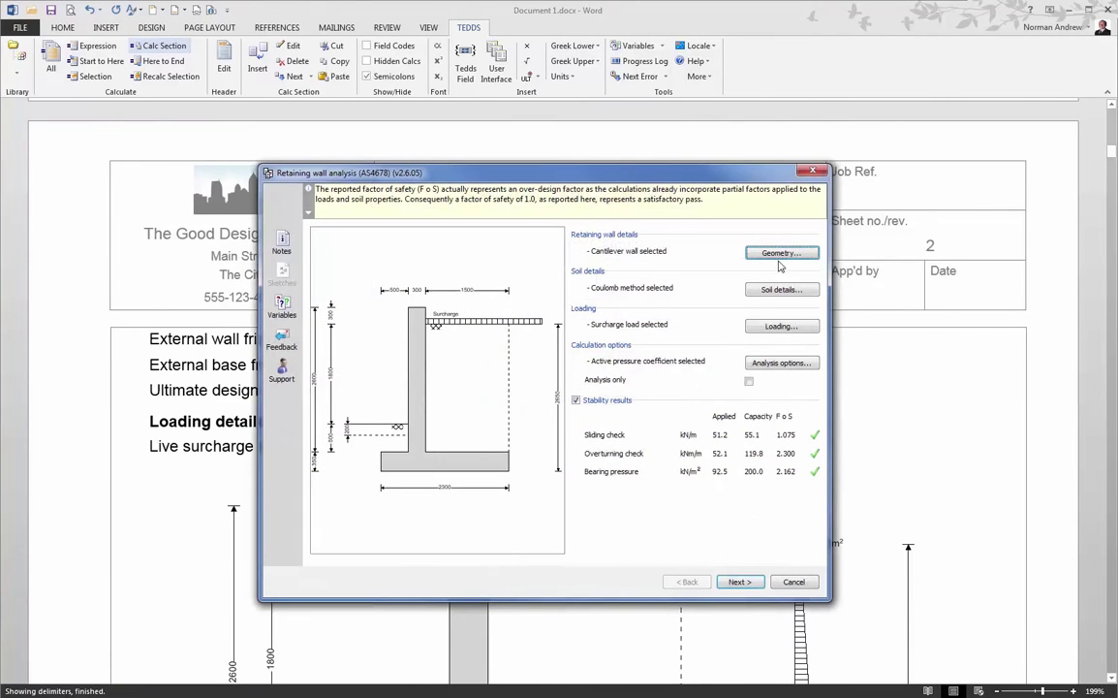
left_click(781, 254)
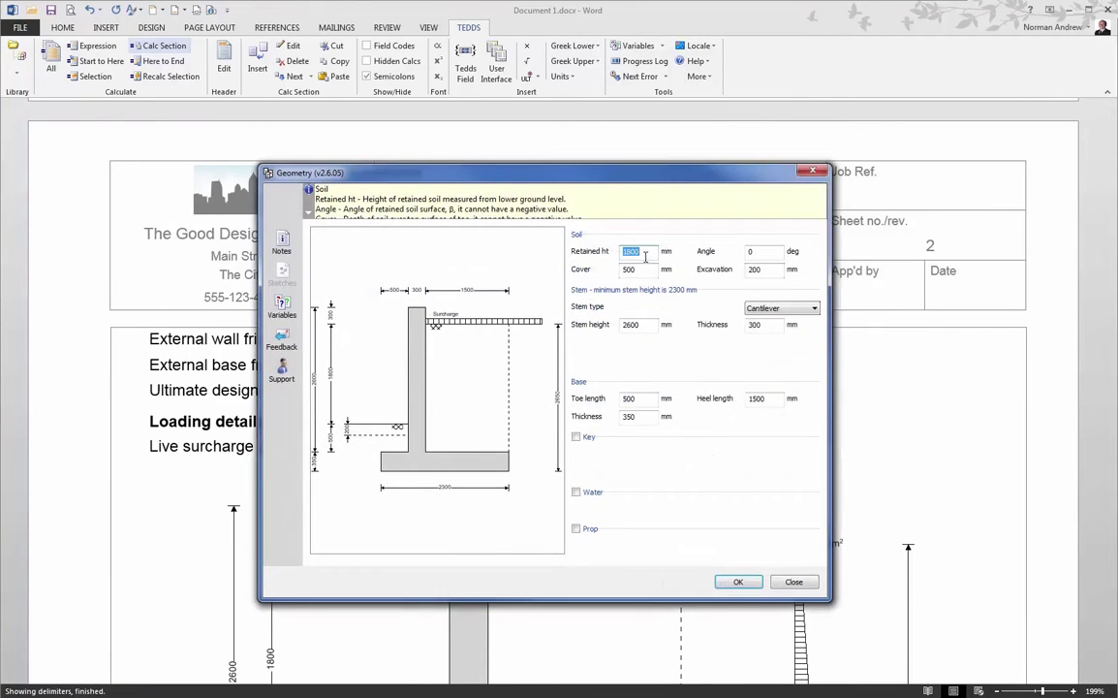
type("1000")
key("Tab")
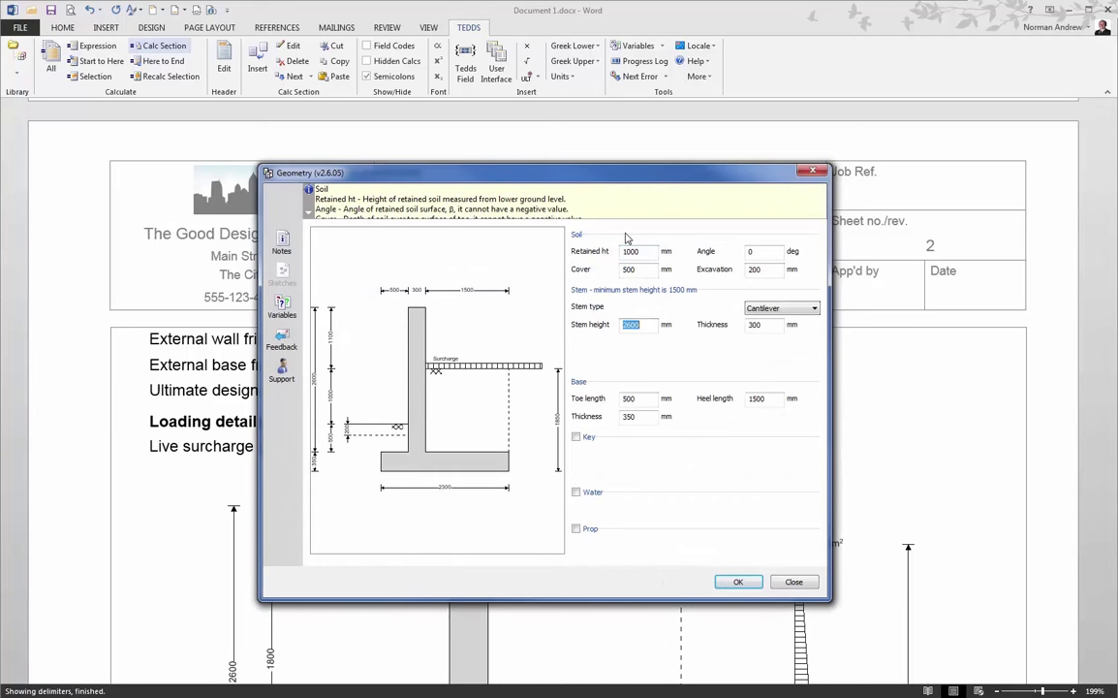
type("1800")
key("Tab")
type("1")
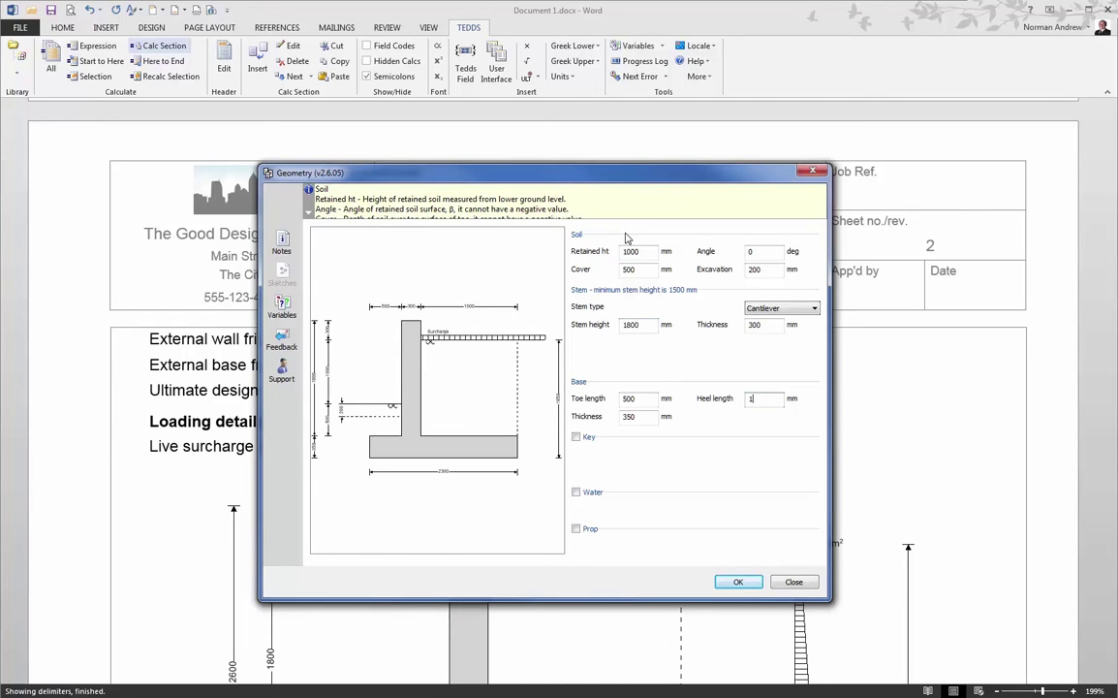
key("Return")
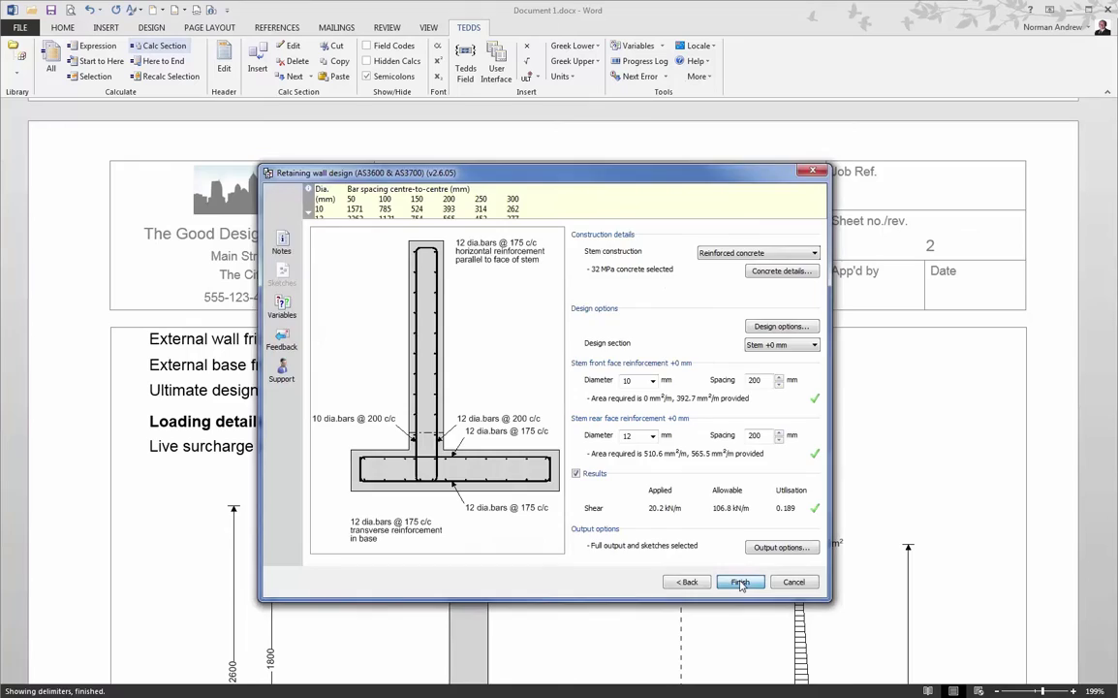
left_click(742, 514)
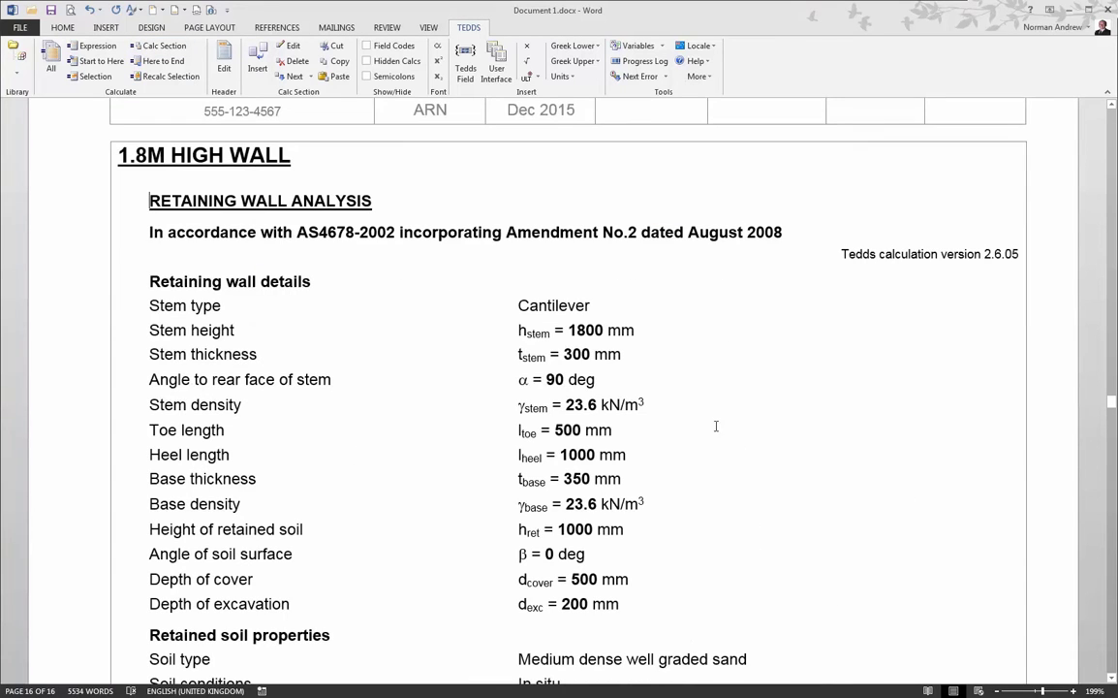
Switch to Multiple Pages view and review the report pages, including the 1.8M HIGH WALL pages
left_click(416, 32)
left_click(324, 66)
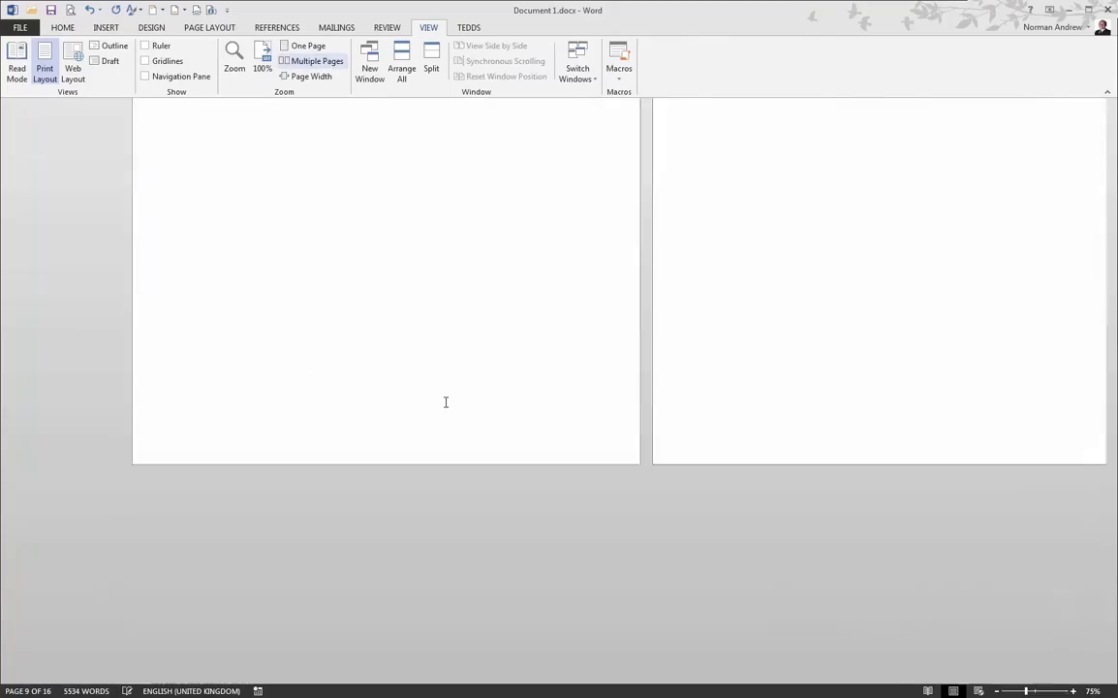
scroll(448, 401, "down", 2)
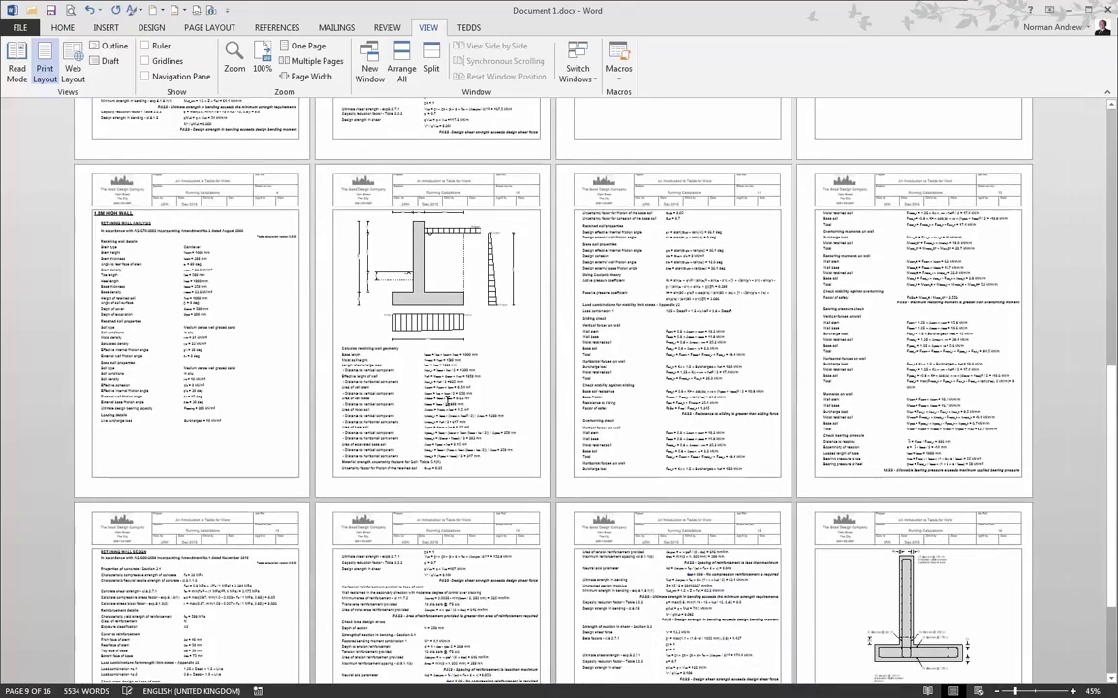
scroll(452, 429, "up", 3)
scroll(444, 402, "up", 4)
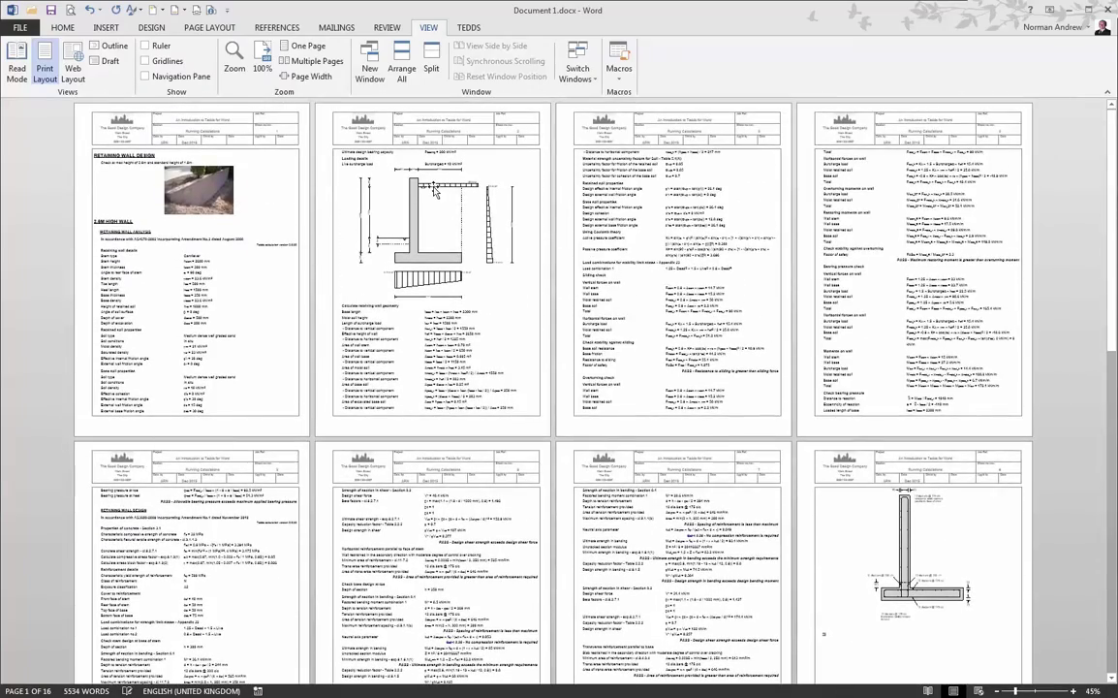
left_click(1113, 640)
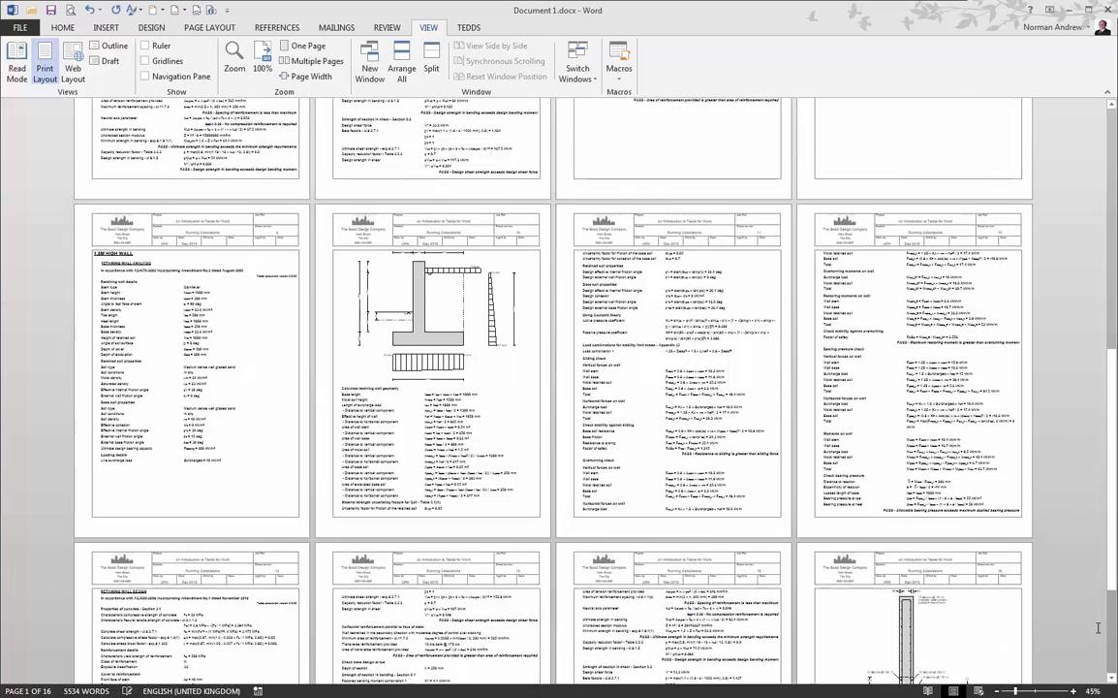
scroll(445, 361, "up", 2, "ctrl")
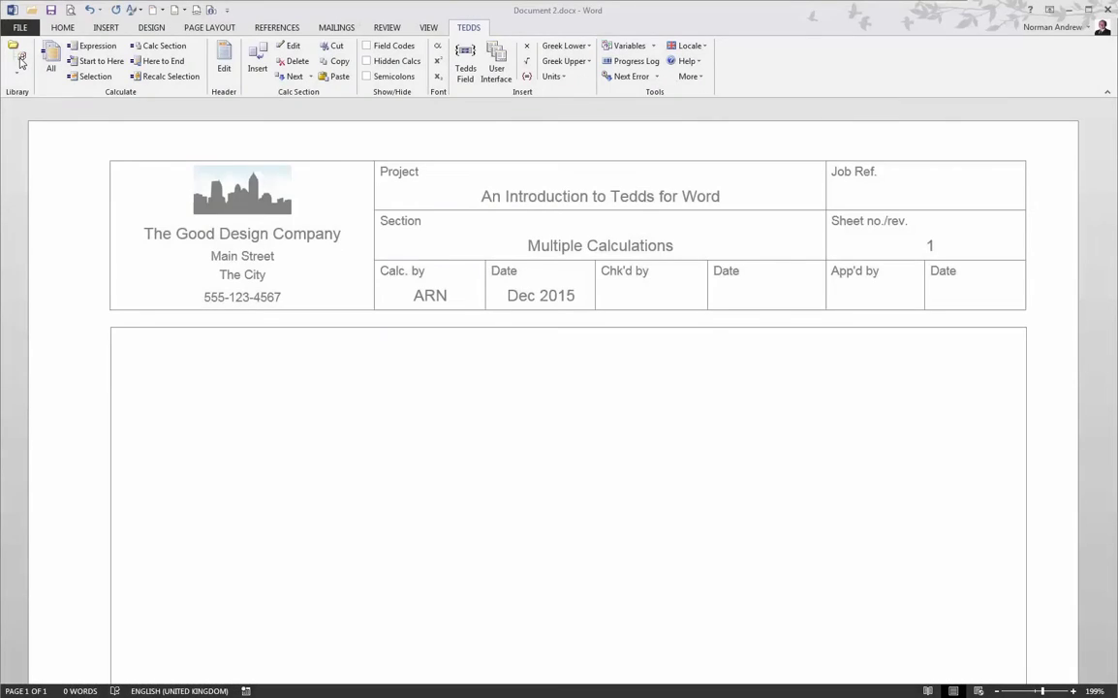
Insert the Dead loading calc section from the Loading folder of the Tedds library
left_click(20, 61)
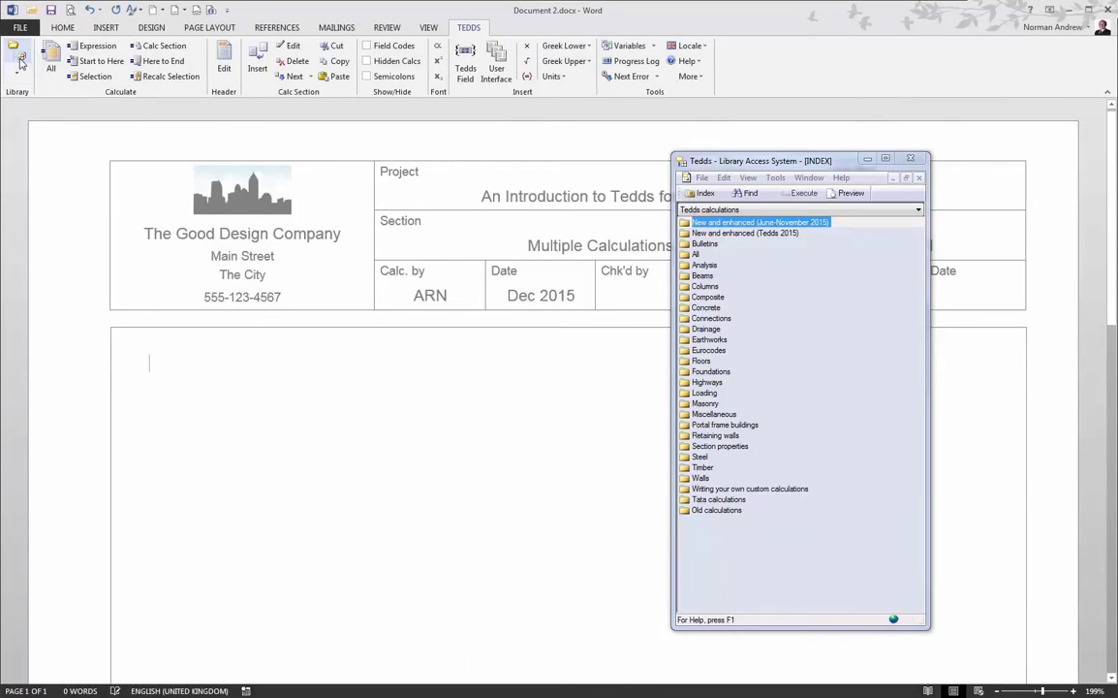
double_click(713, 393)
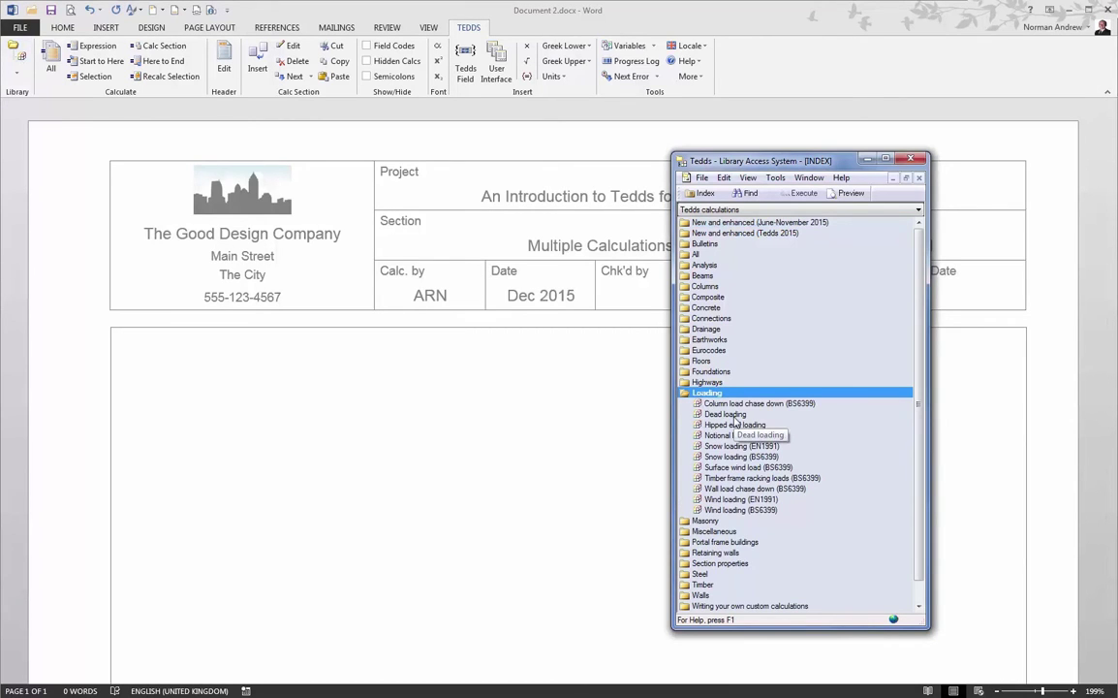
double_click(734, 416)
left_click_drag(814, 270, 506, 365)
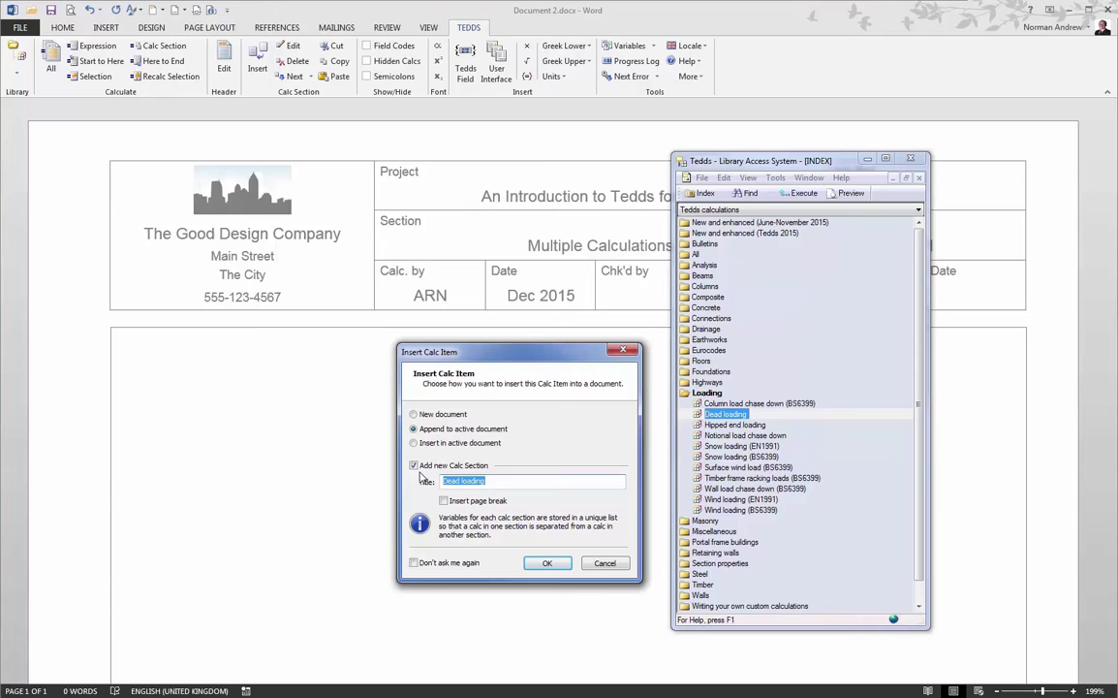
left_click(518, 484)
left_click(546, 563)
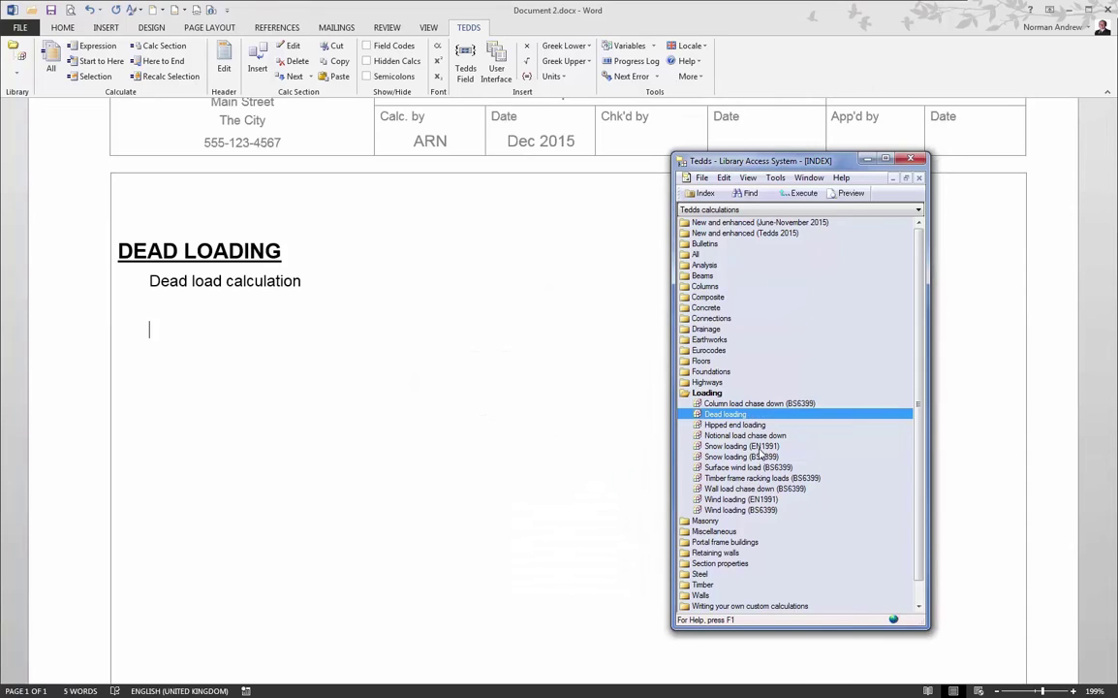
Add the Snow loading (EN1991) and Wind loading (EN1991) calc sections
double_click(761, 448)
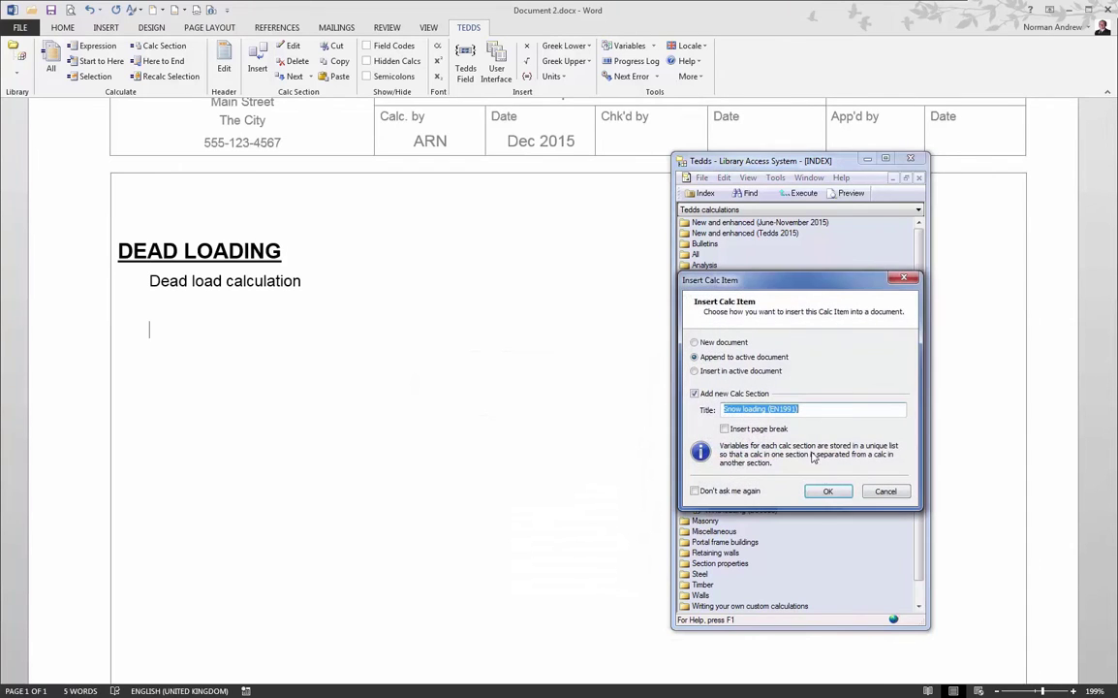
left_click(828, 492)
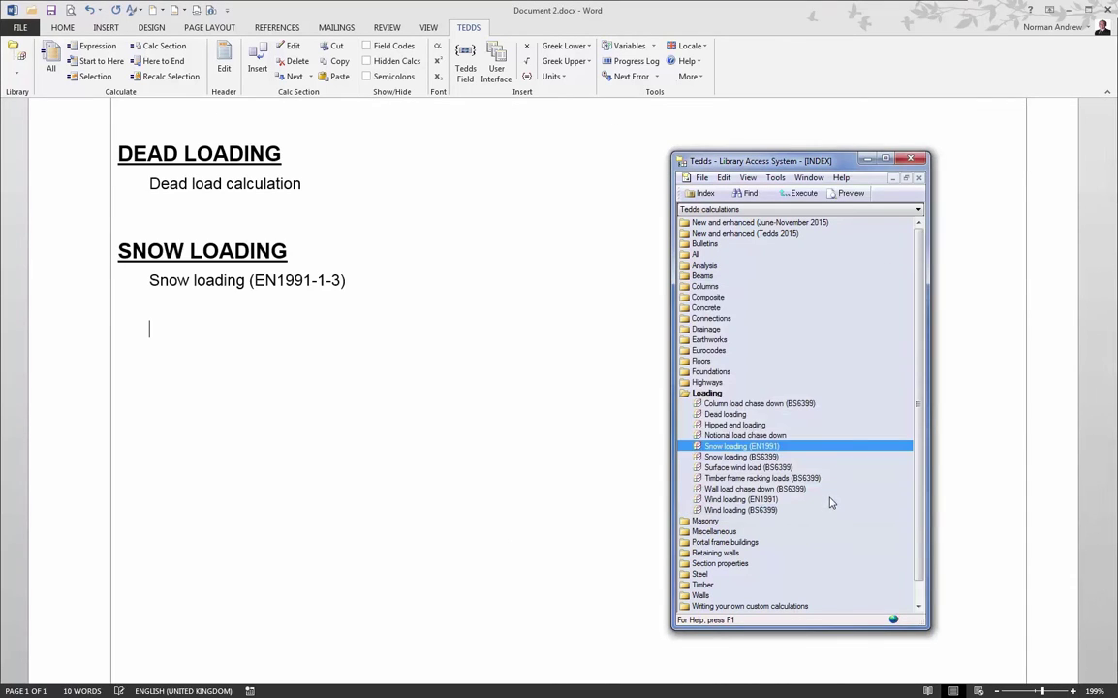
double_click(741, 499)
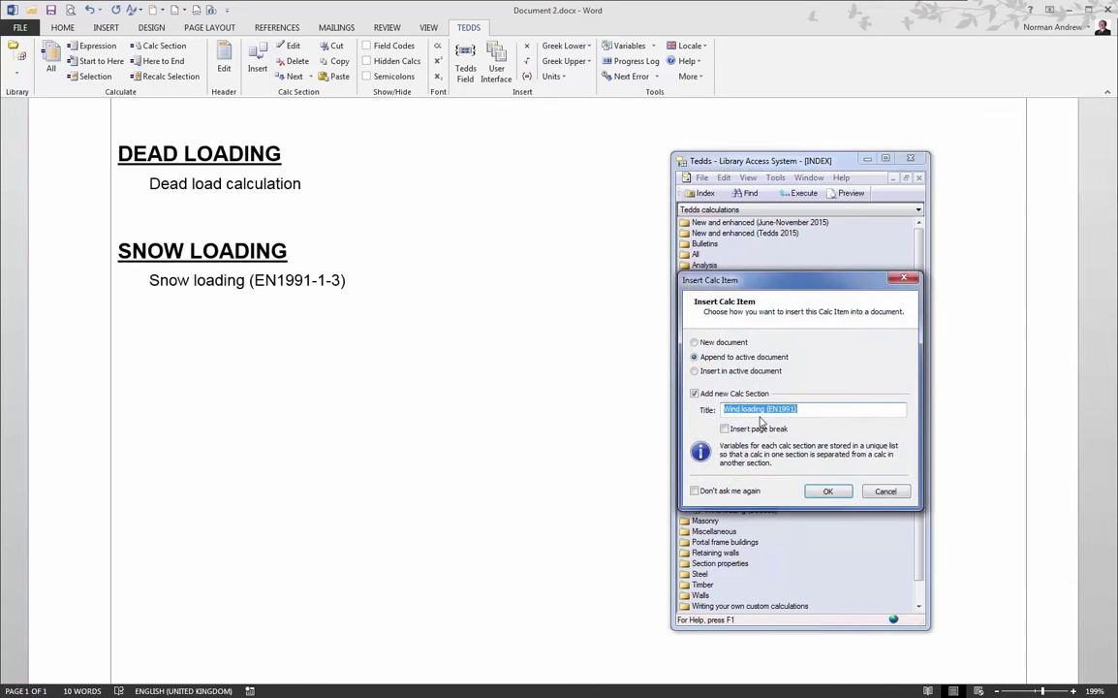
key("Return")
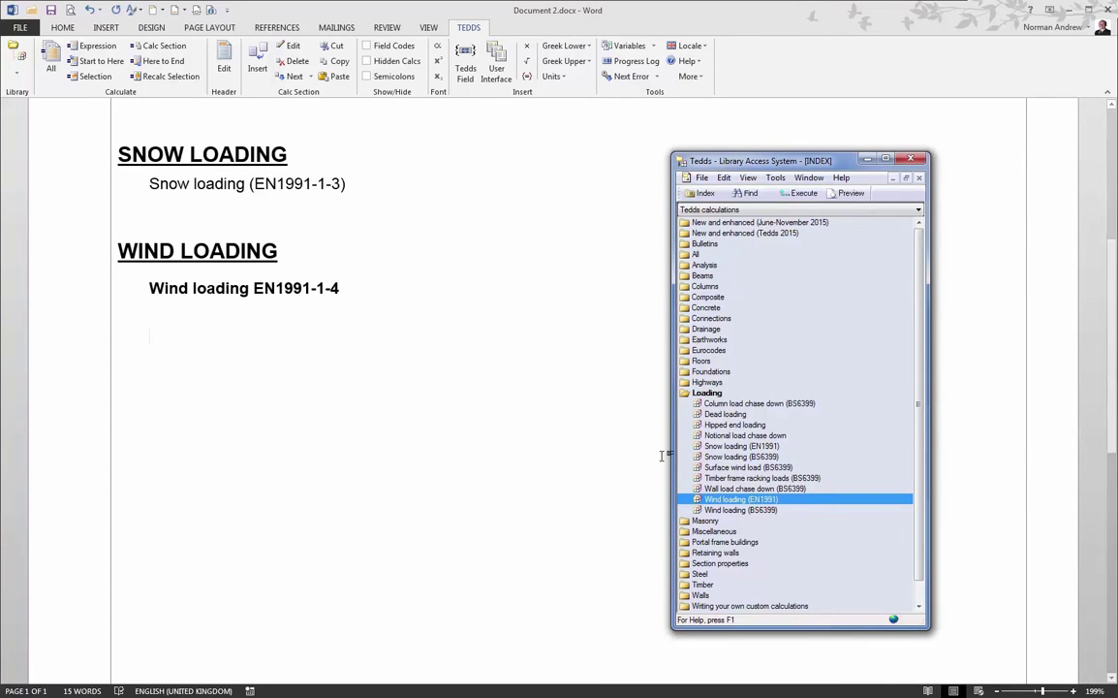
Insert Masonry wall panel design (EN1996) from the Masonry group on a new page
double_click(707, 522)
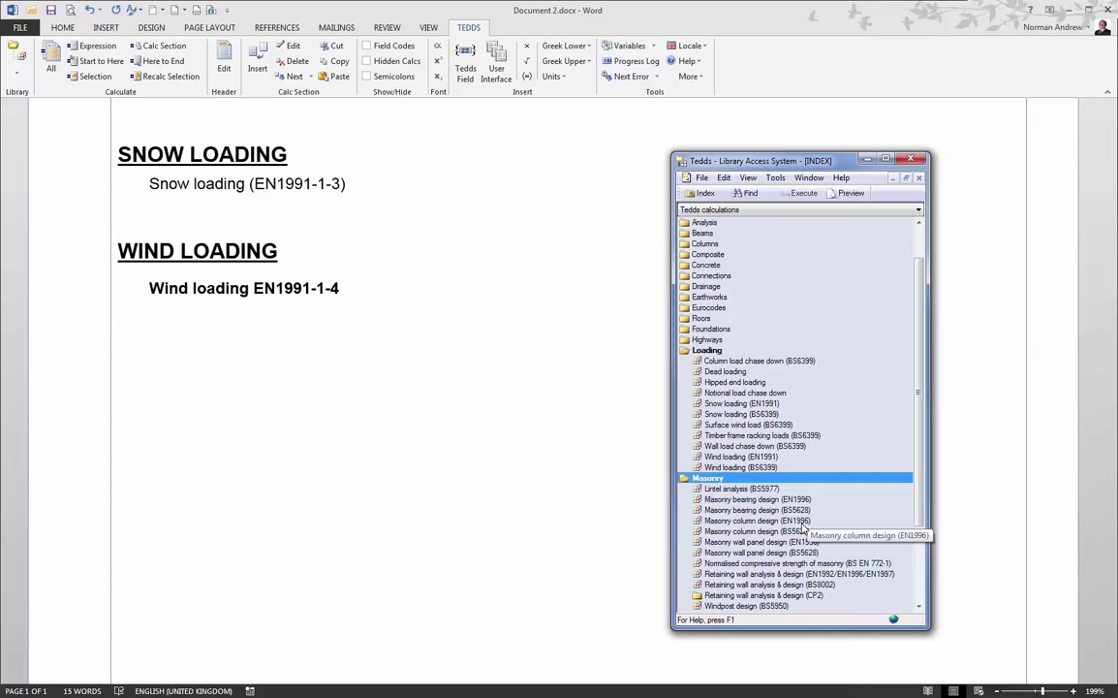
double_click(797, 543)
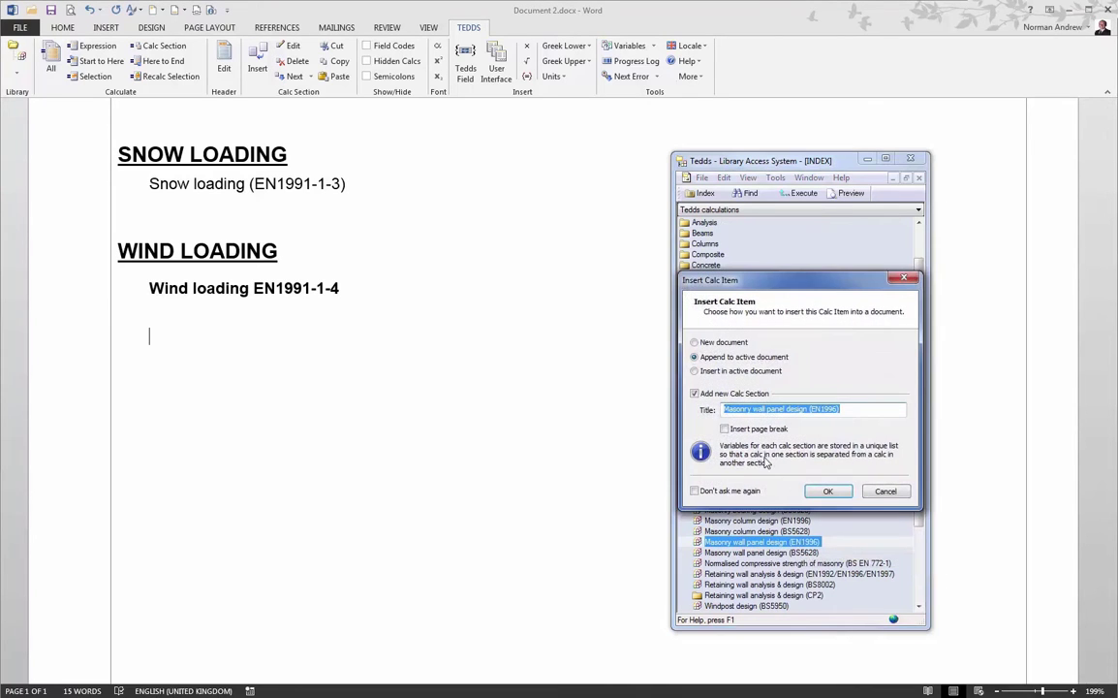
left_click_drag(765, 280, 539, 253)
left_click(500, 402)
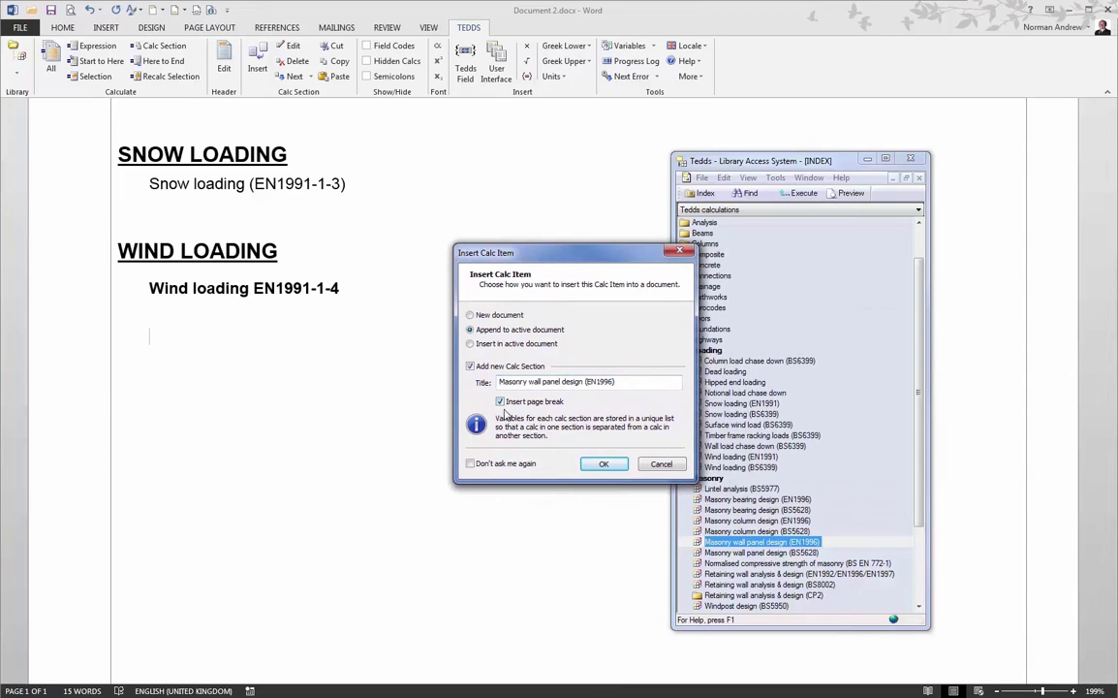
left_click(602, 464)
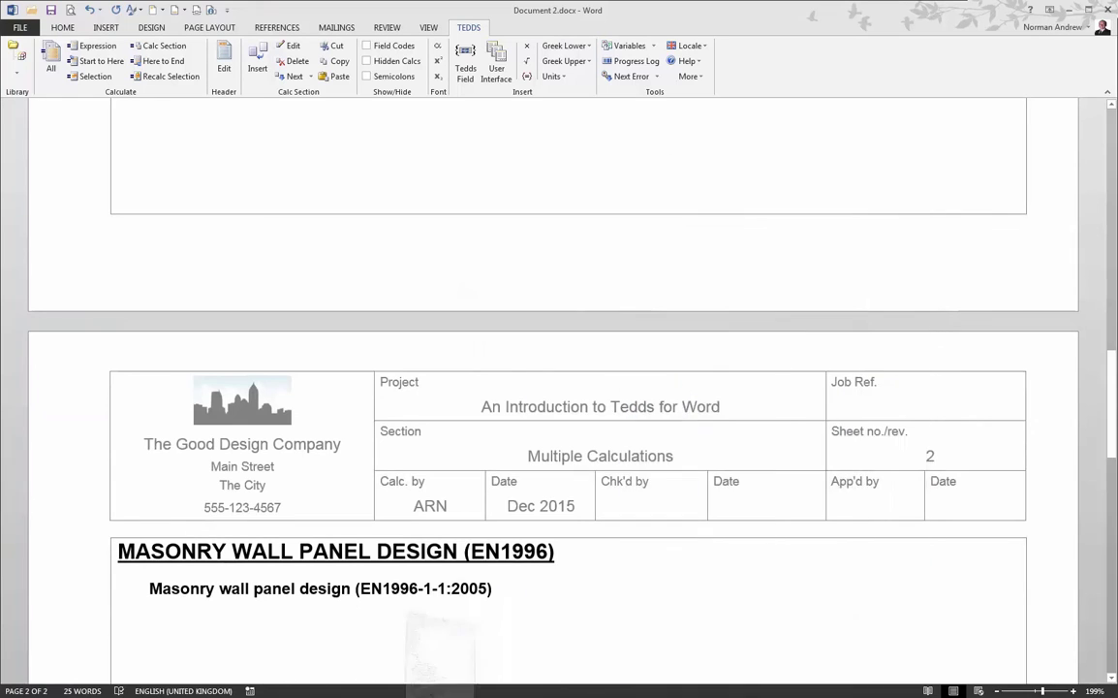
scroll(434, 403, "up", 15)
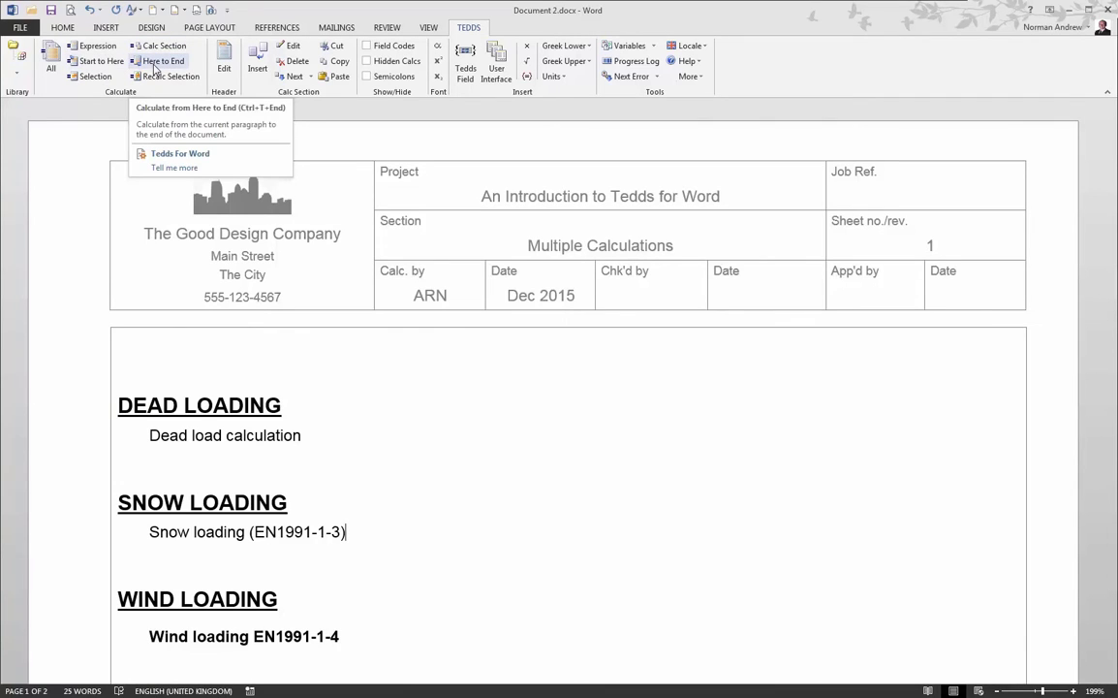
left_click(190, 358)
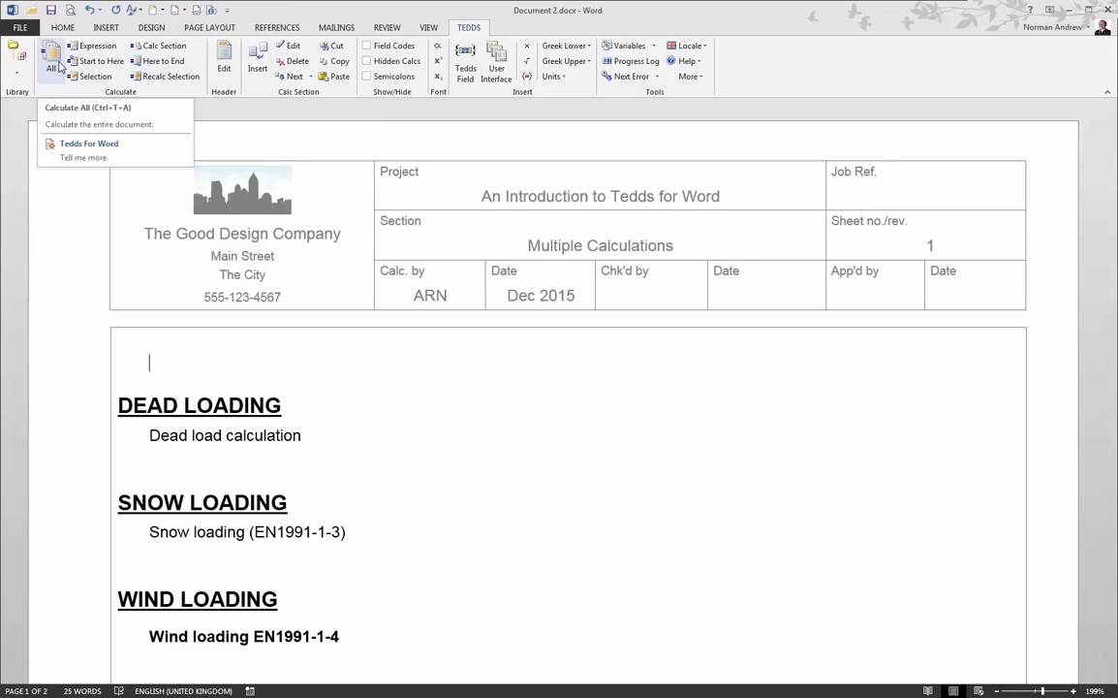
Calculate all sections, accepting the dead, snow, wind and masonry input dialogs
left_click(58, 64)
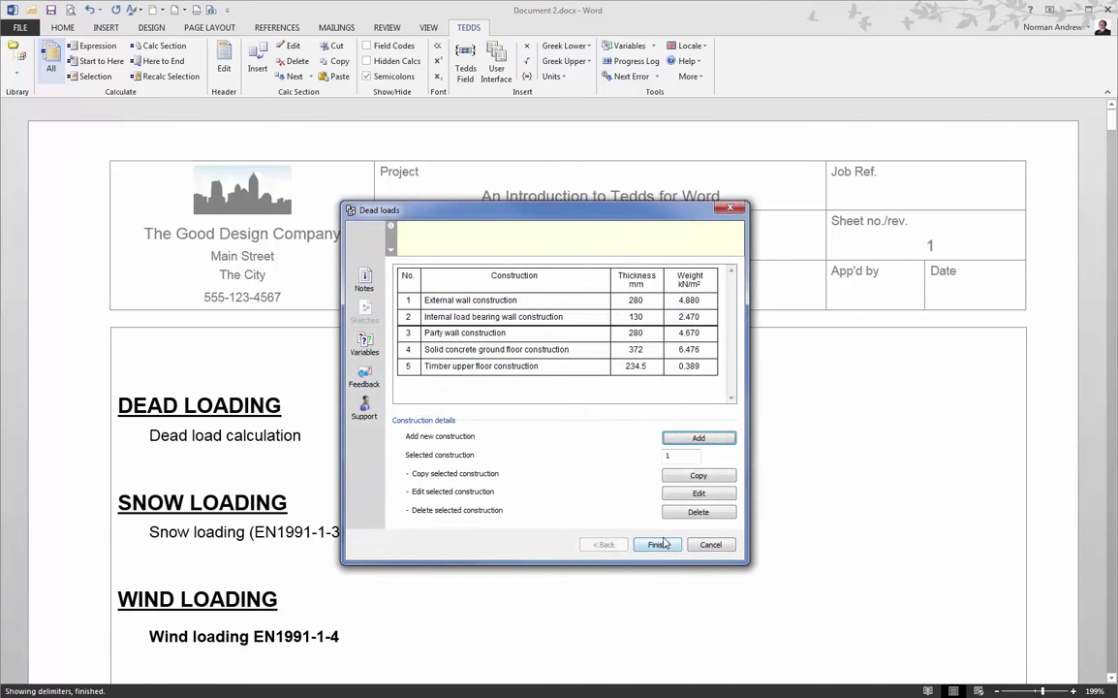
left_click(657, 545)
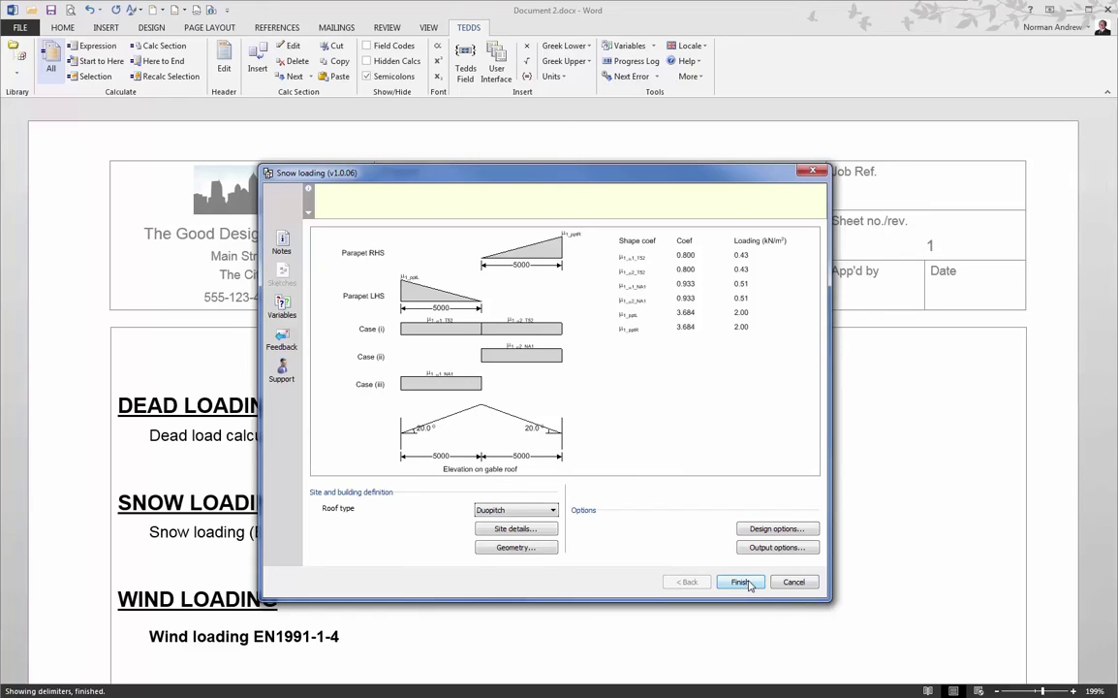
left_click(749, 583)
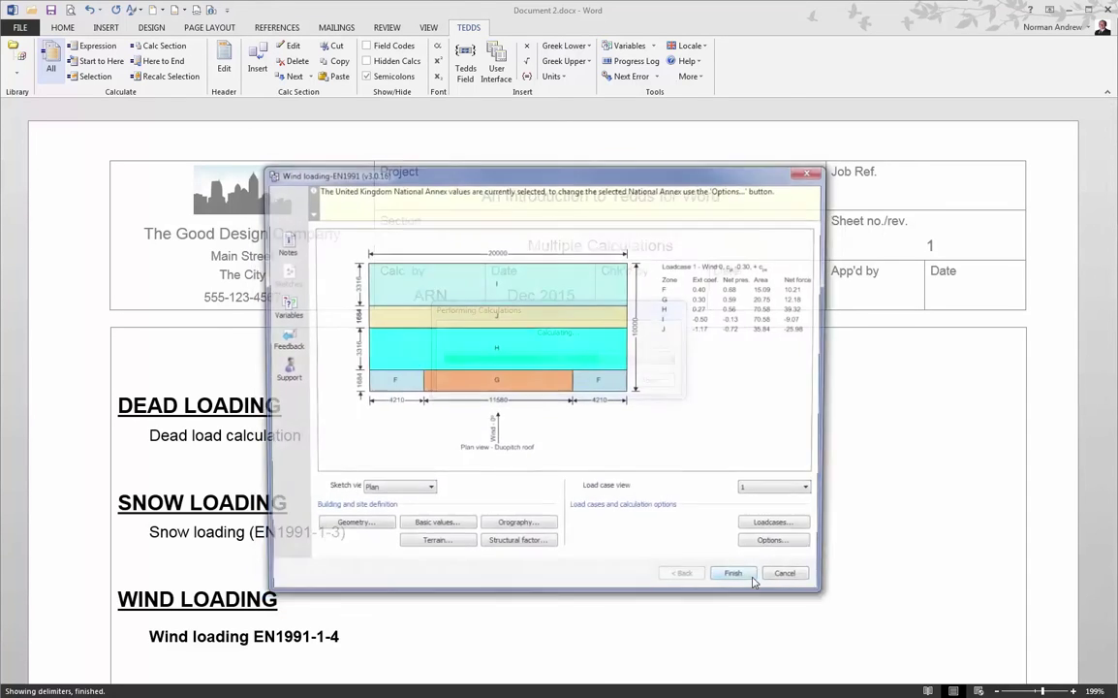
left_click(741, 581)
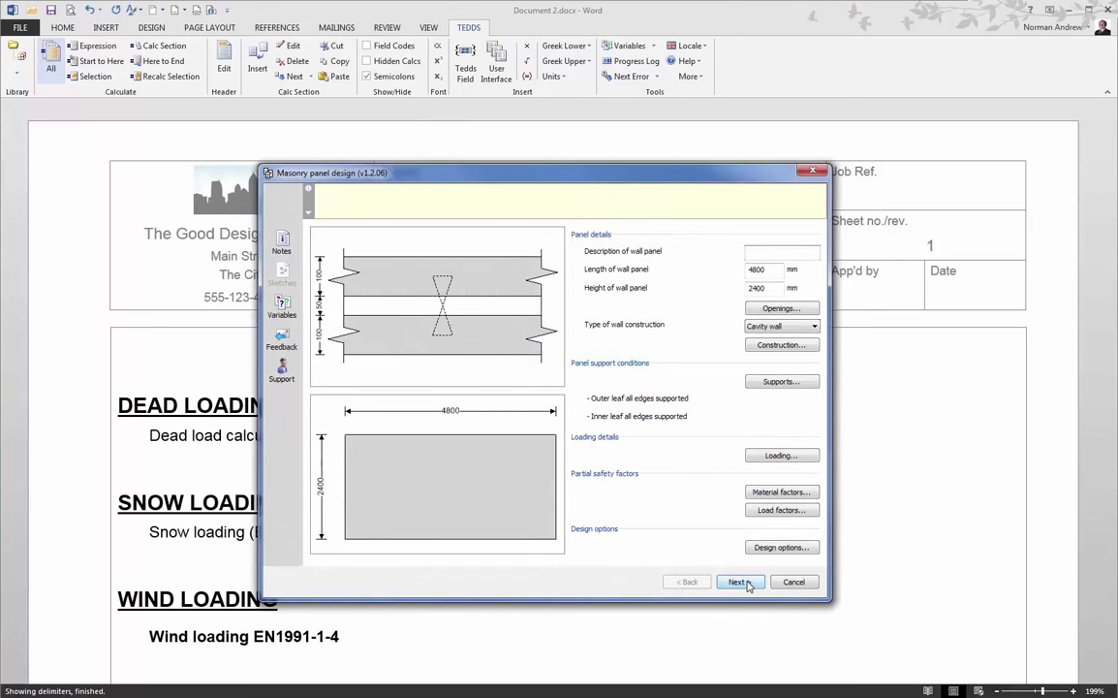
left_click(738, 582)
left_click(744, 581)
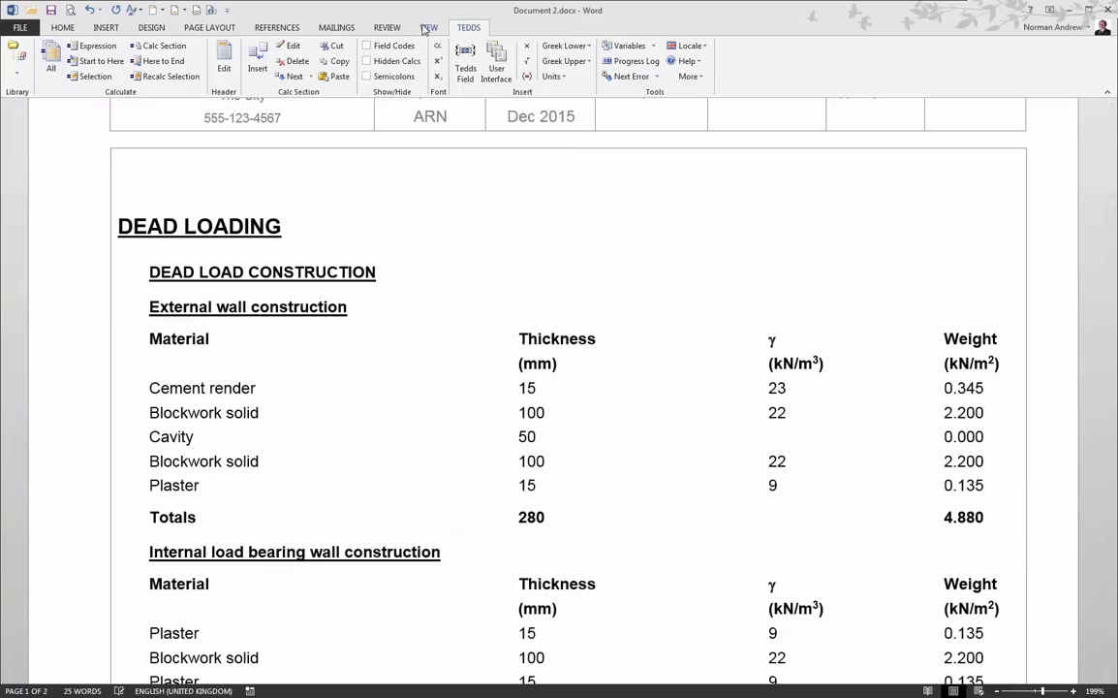
left_click(426, 28)
left_click(308, 61)
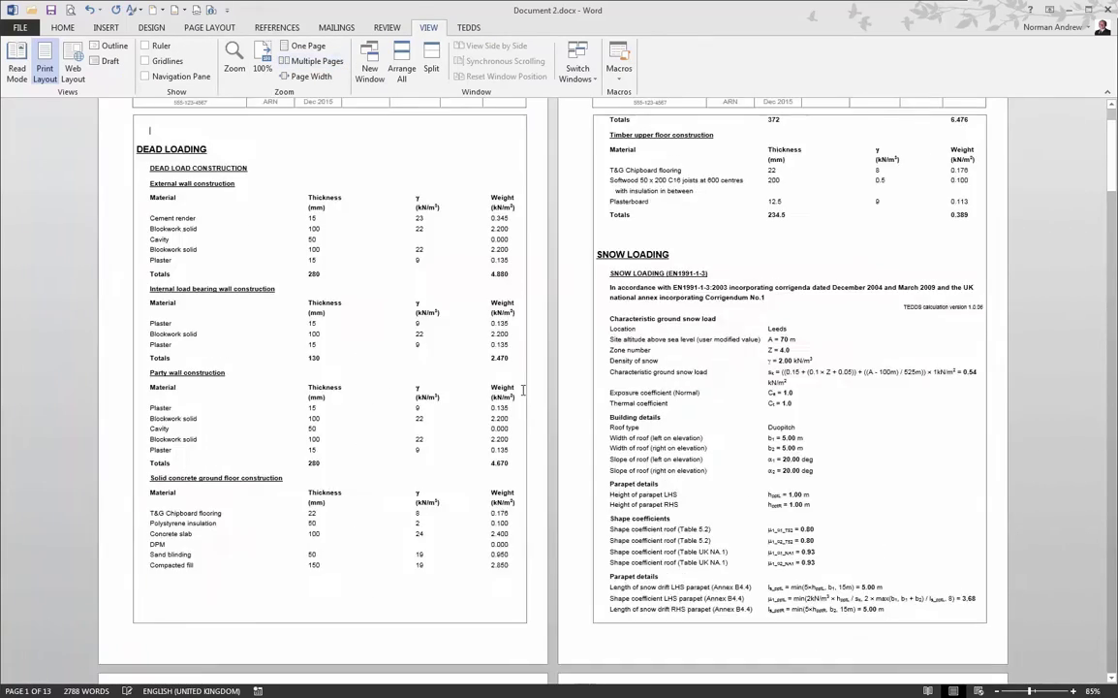
scroll(523, 389, "down", 5)
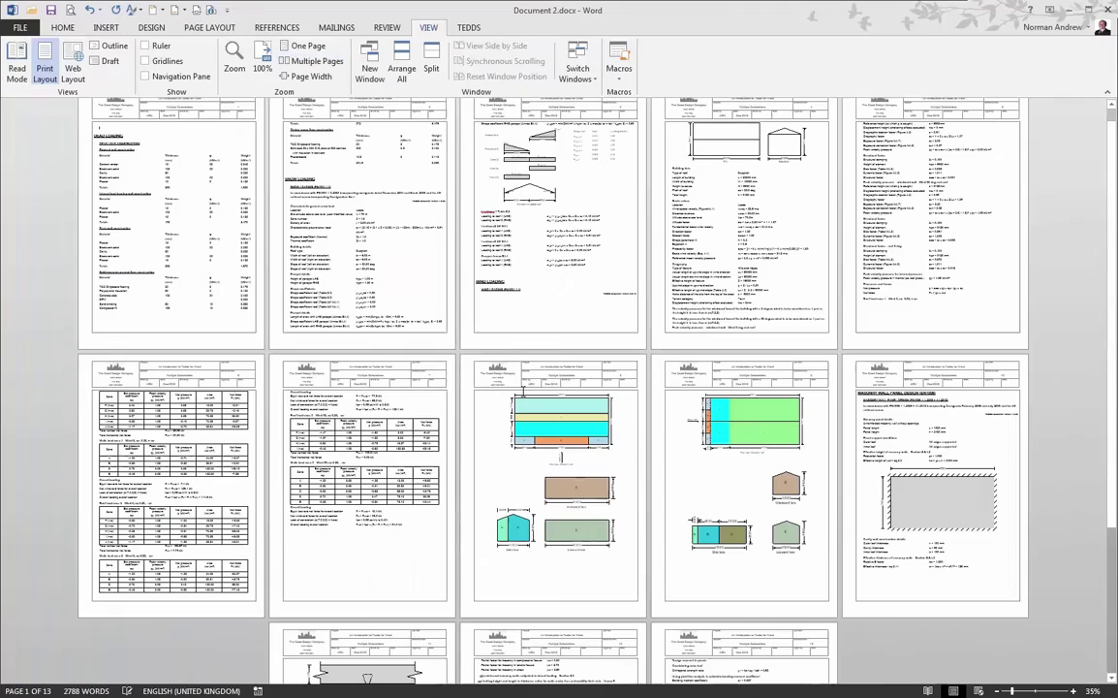
scroll(1073, 514, "down", 1)
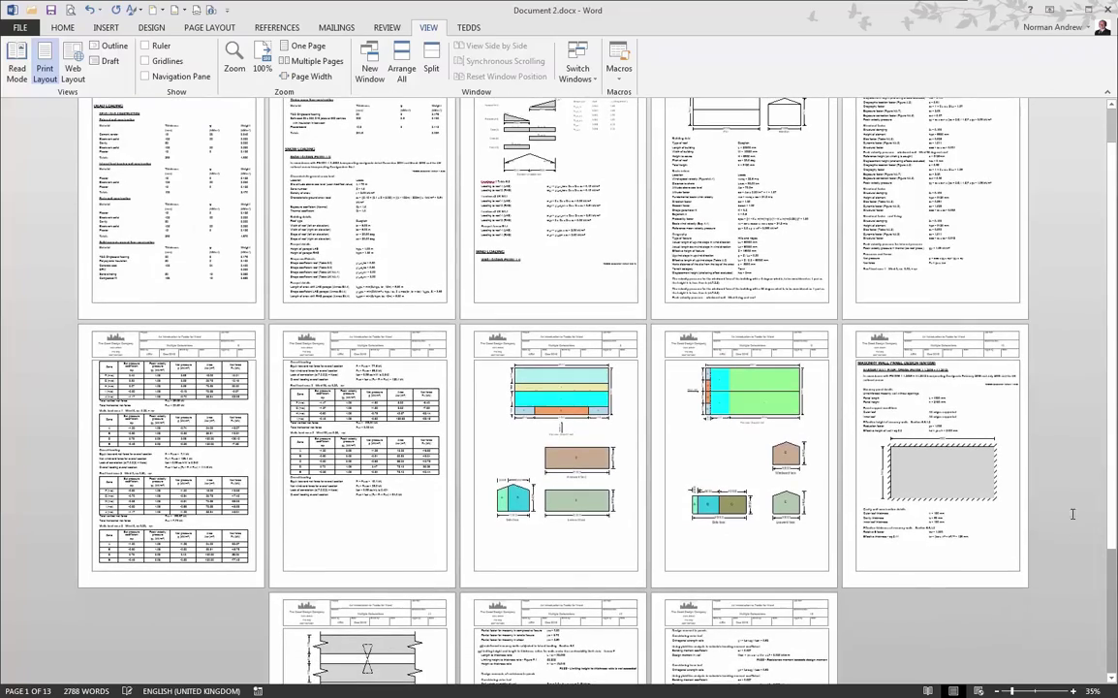
scroll(853, 431, "up", 2)
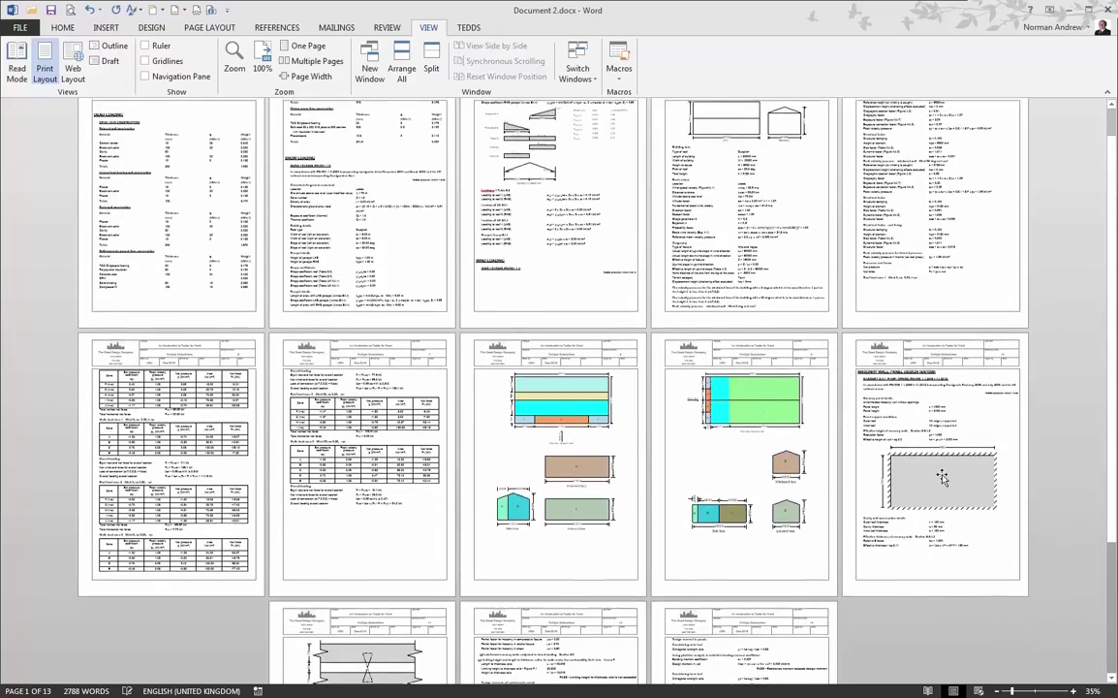
left_click(307, 76)
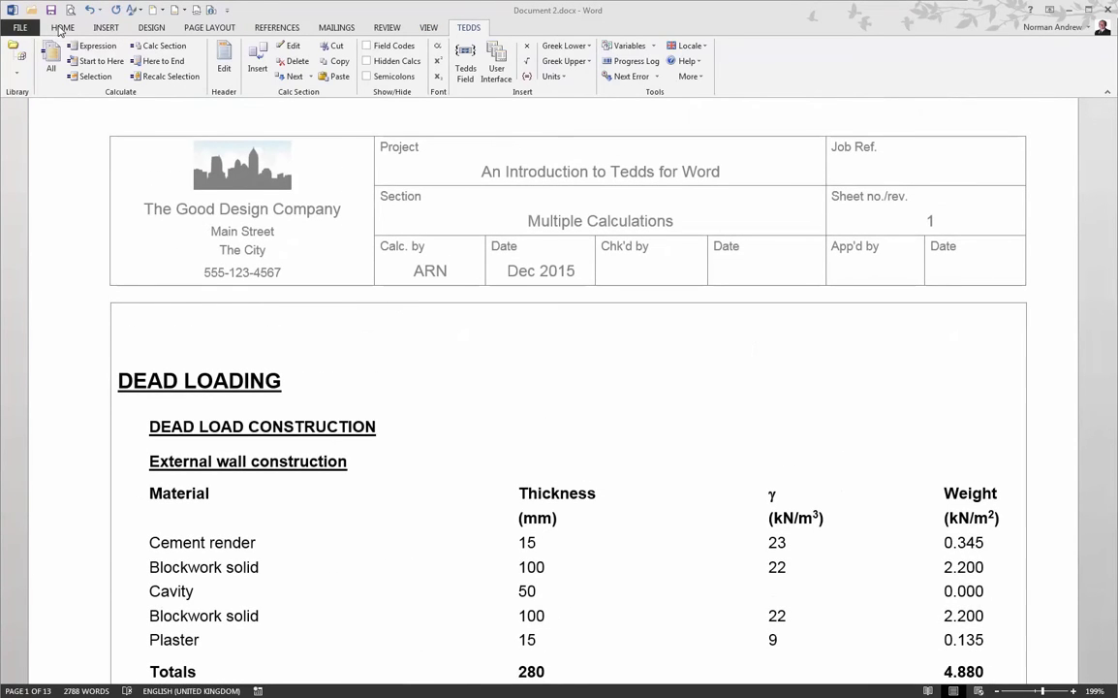
Insert a custom table of contents from the References tab with default settings
left_click(262, 29)
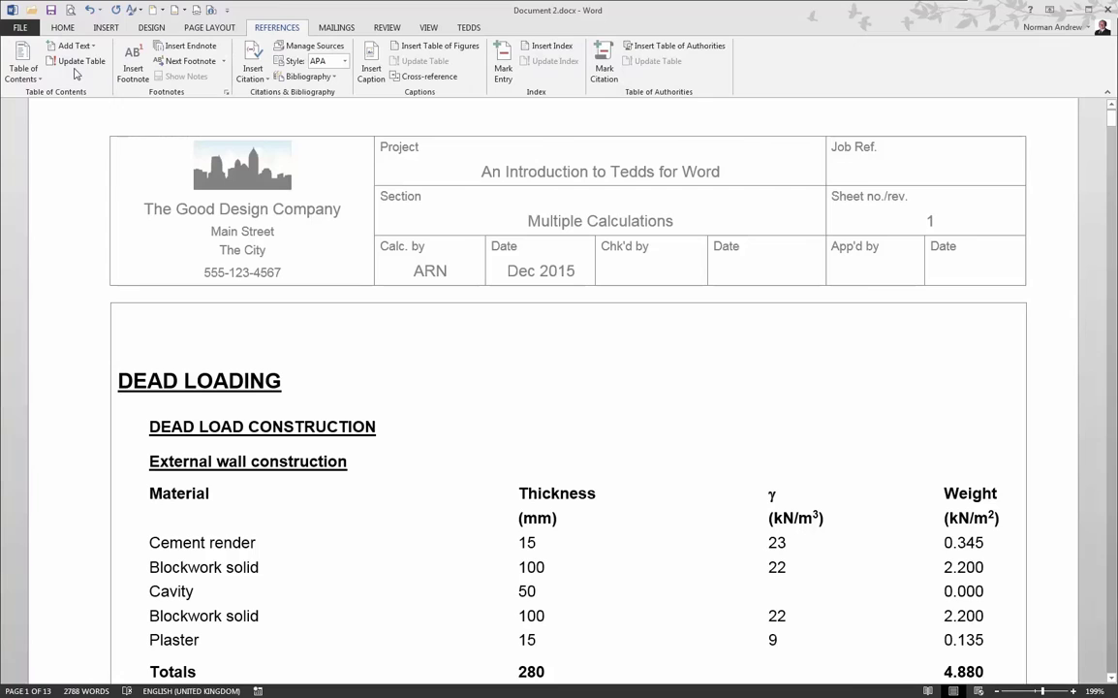
left_click(24, 63)
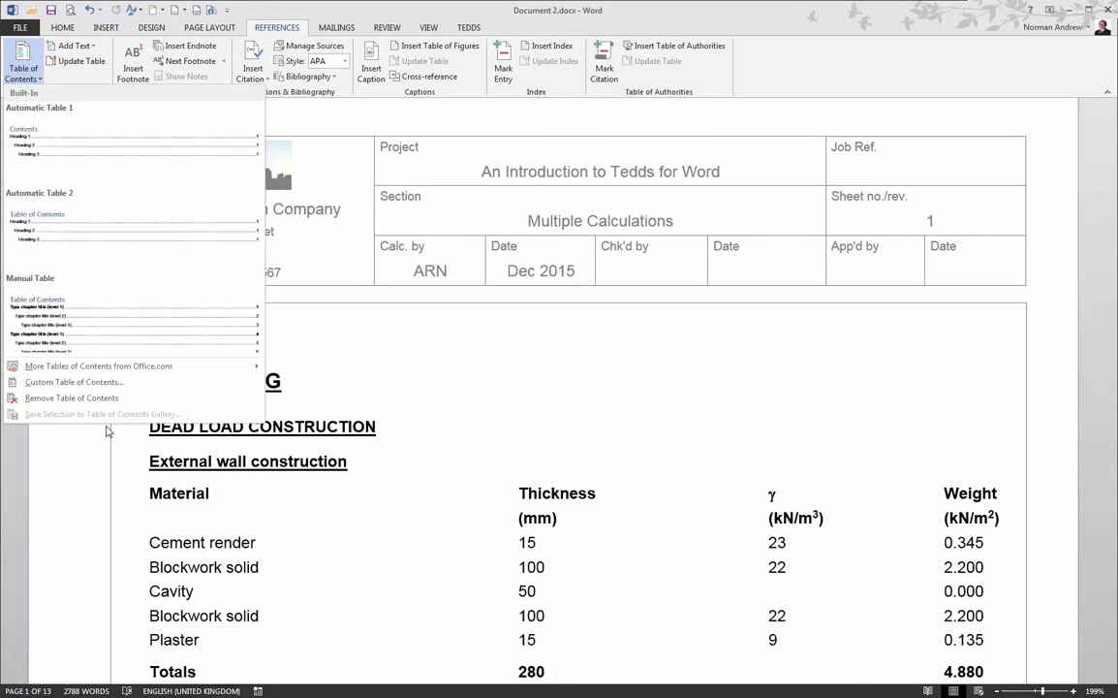
left_click(83, 383)
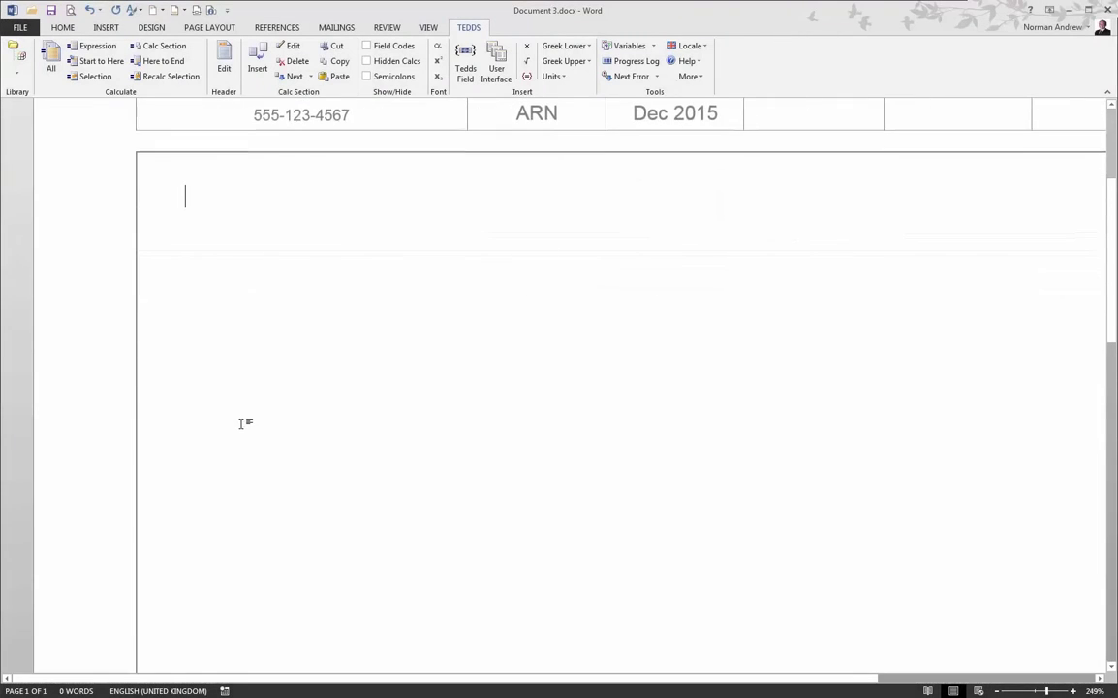
Write A = 1234 mm, B = 345 in, C = A * B ft², D = max(A,B) m, then calculate all
type("A ")
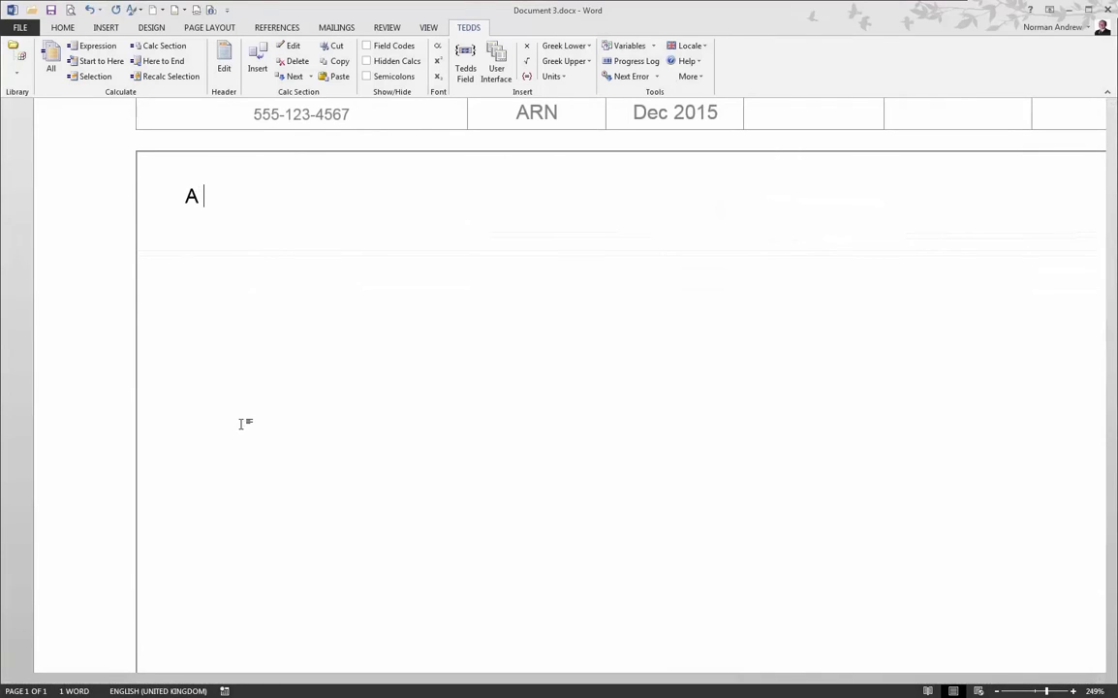
type("= 1234 mm ")
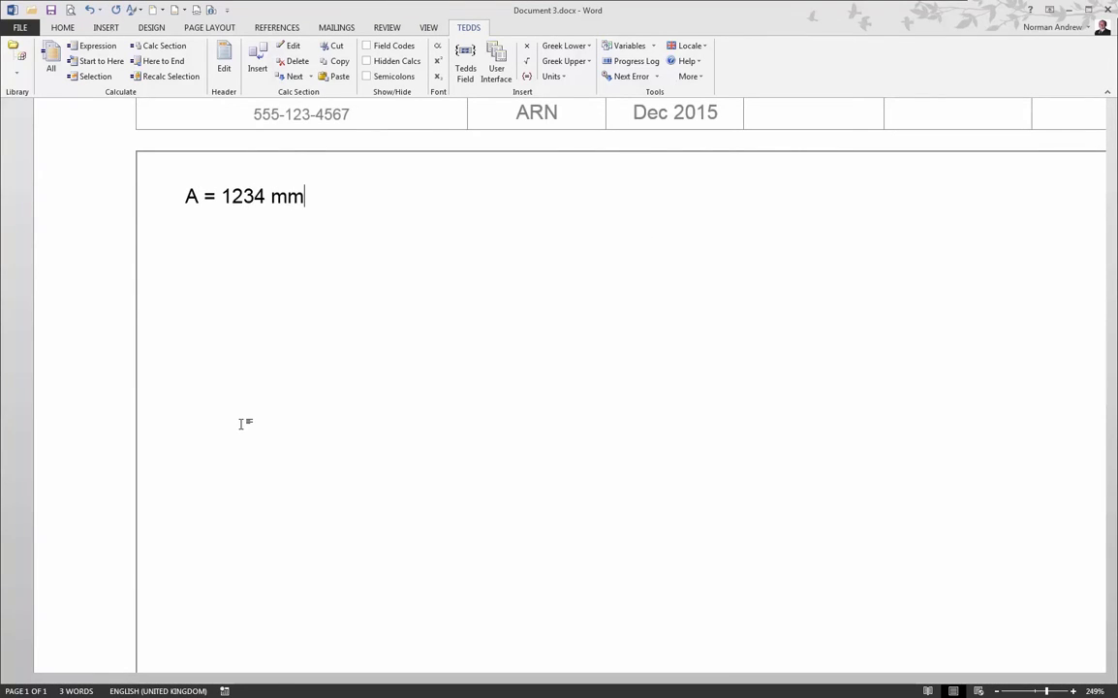
type("B = 345 i")
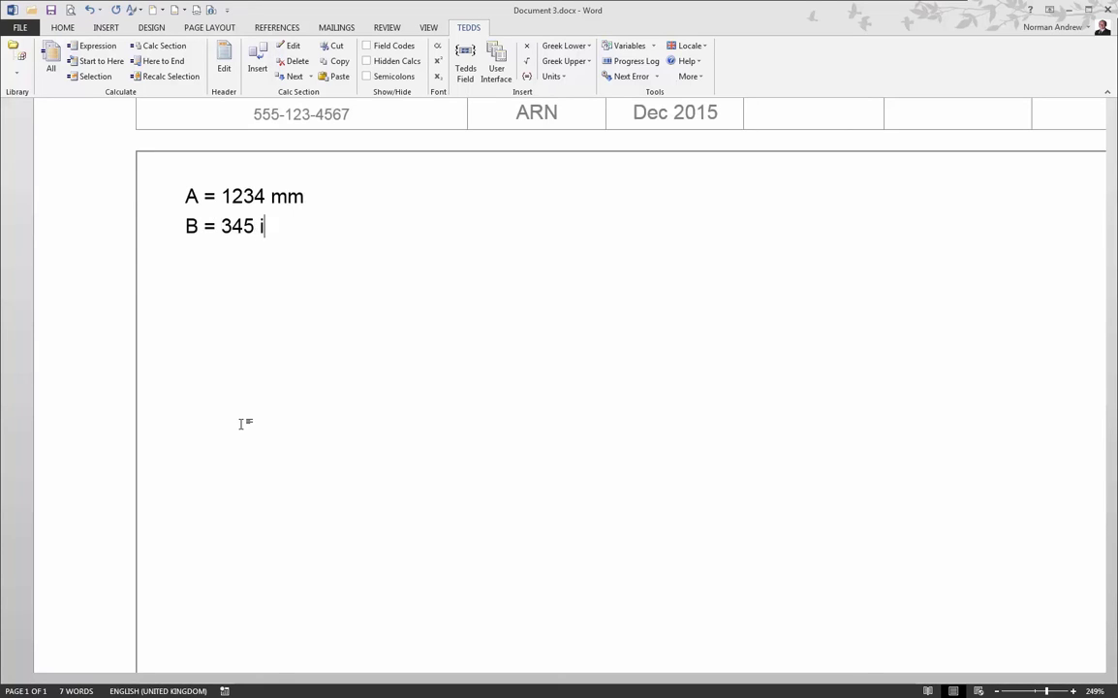
type("n")
key("Return")
type("C = A * B")
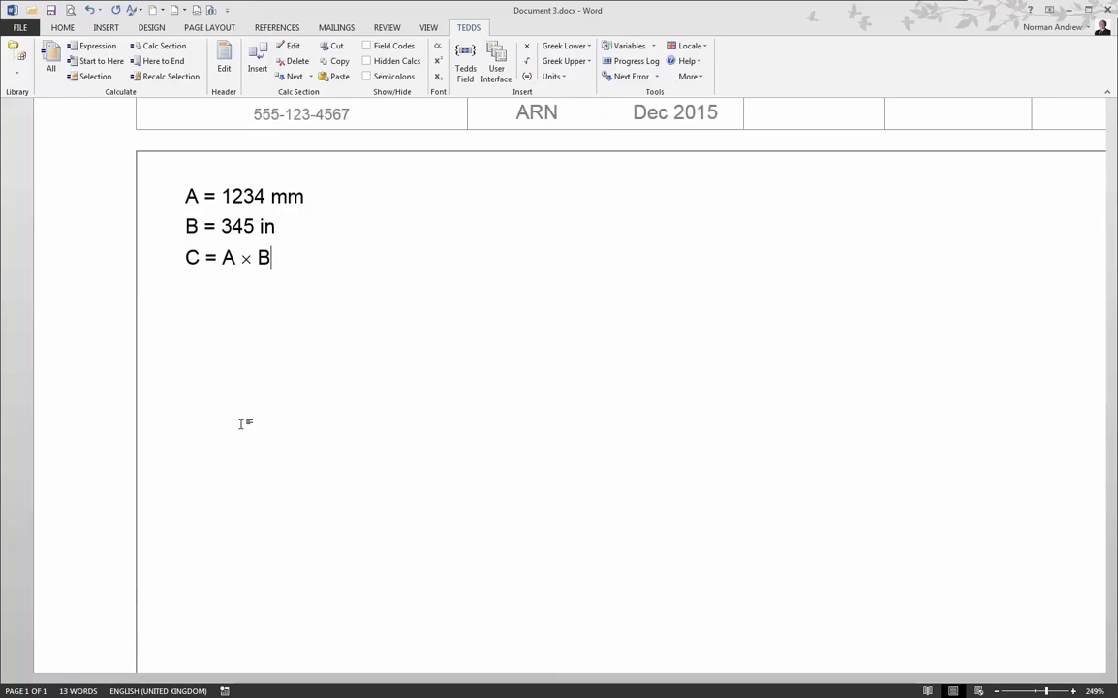
type(" = ? ft")
key("ctrl+shift+equal")
type("2")
key("ctrl+shift+equal")
type("D = max")
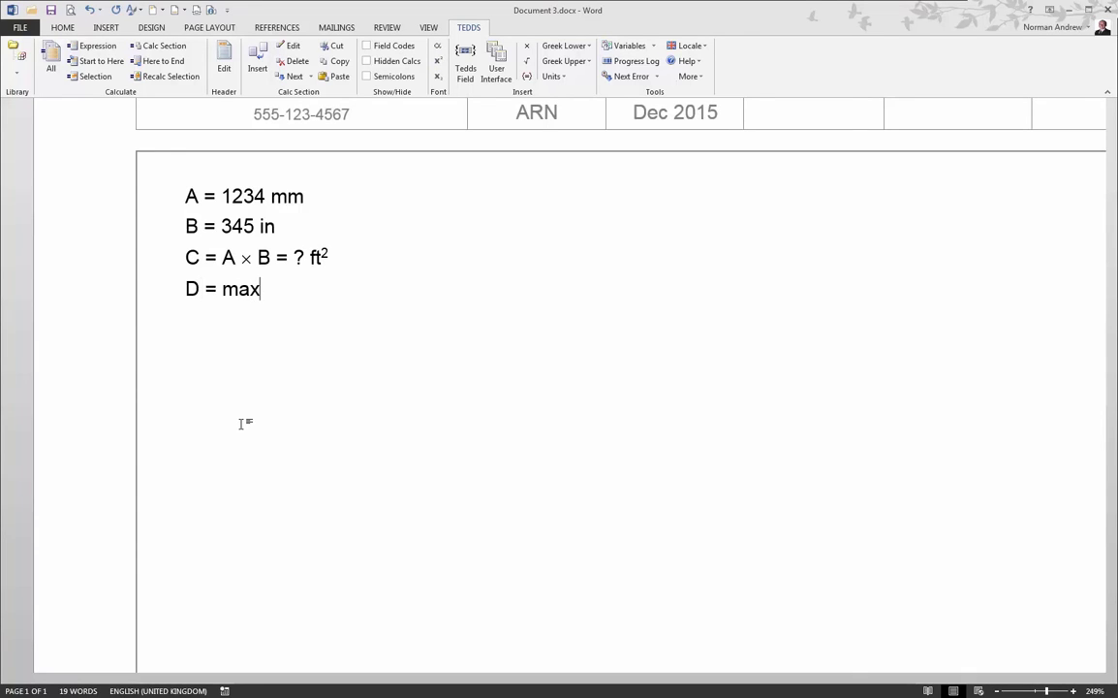
type("(A,B) = ? m")
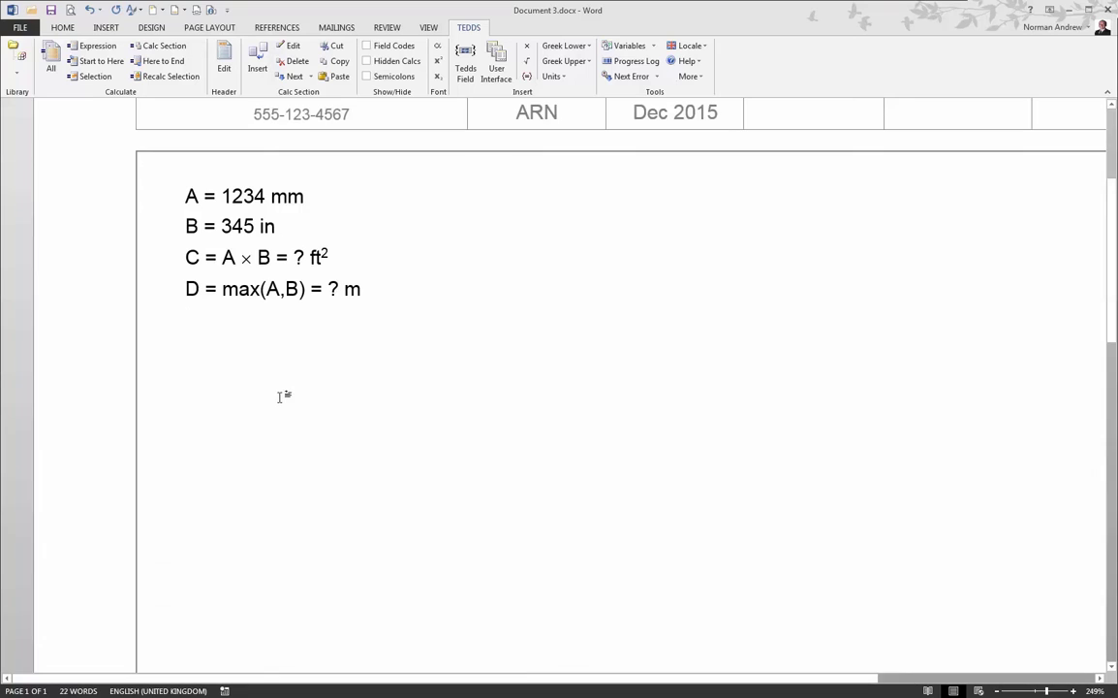
left_click(50, 61)
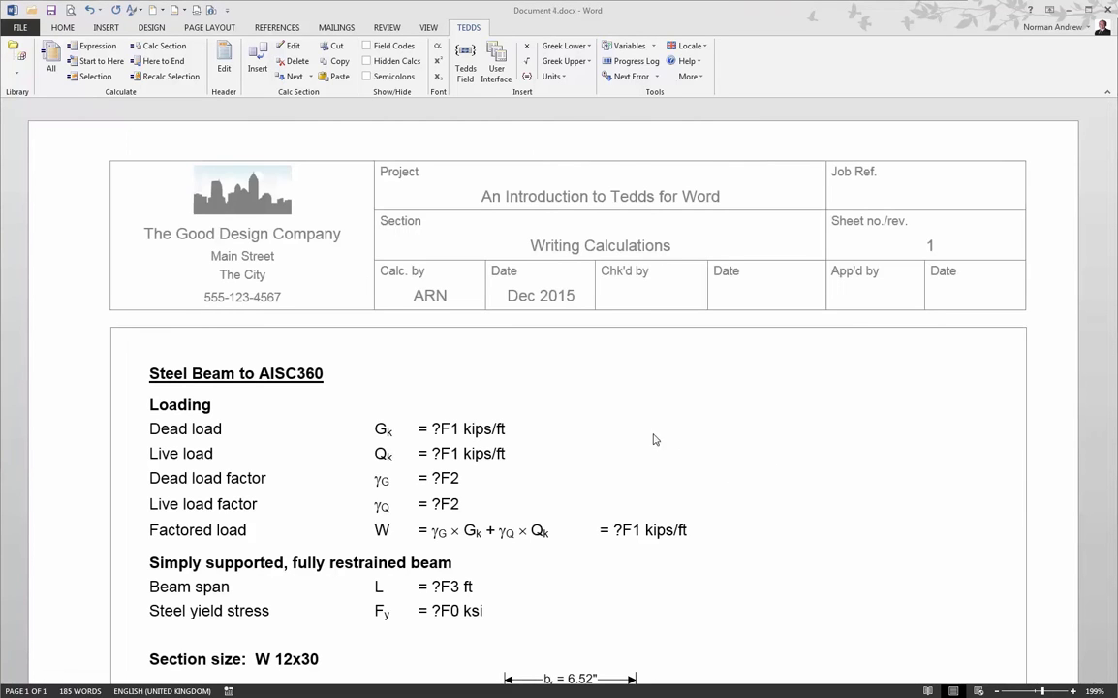
Scroll through the steel beam calculation and bring up its list of user interfaces
scroll(599, 411, "down", 5)
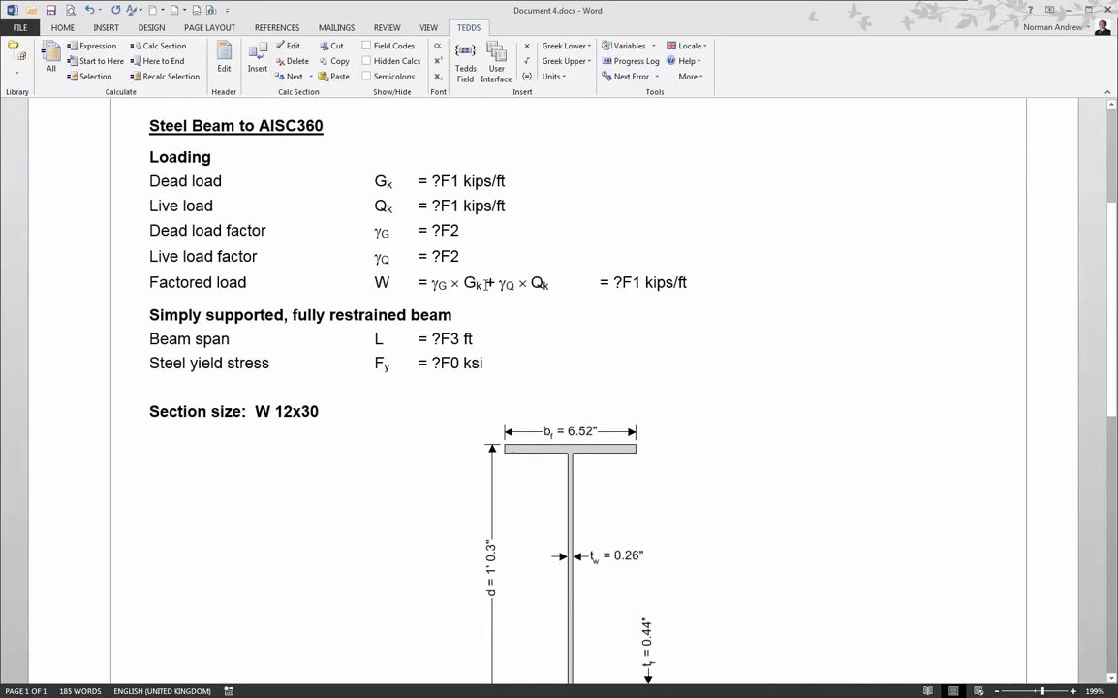
scroll(501, 358, "down", 4)
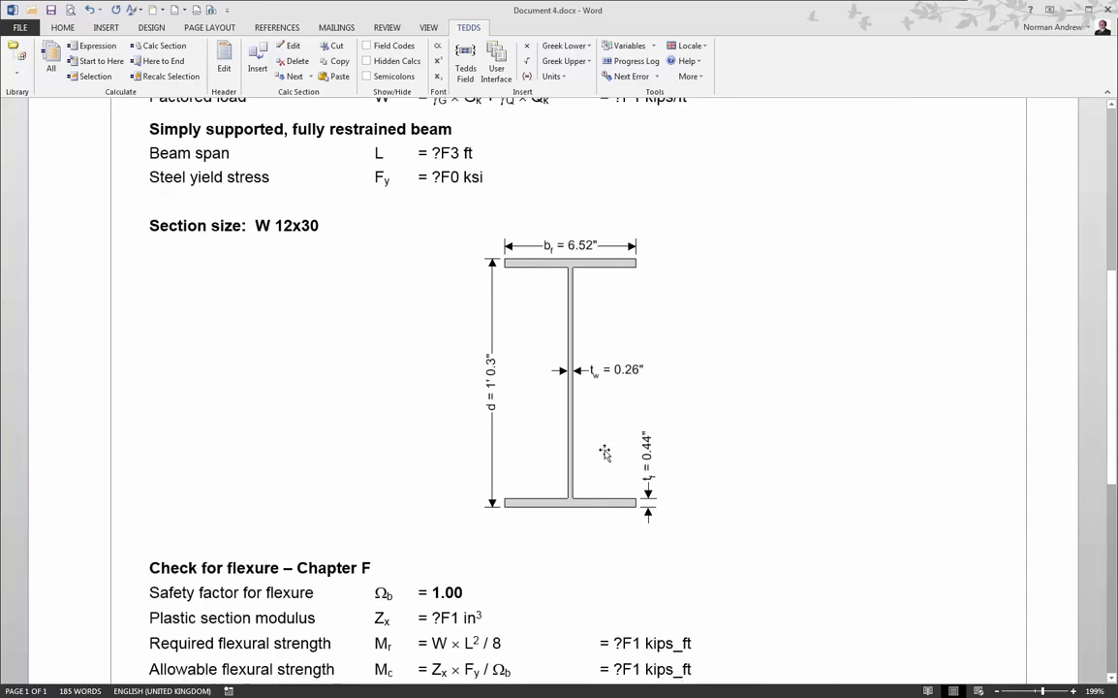
scroll(632, 469, "down", 4)
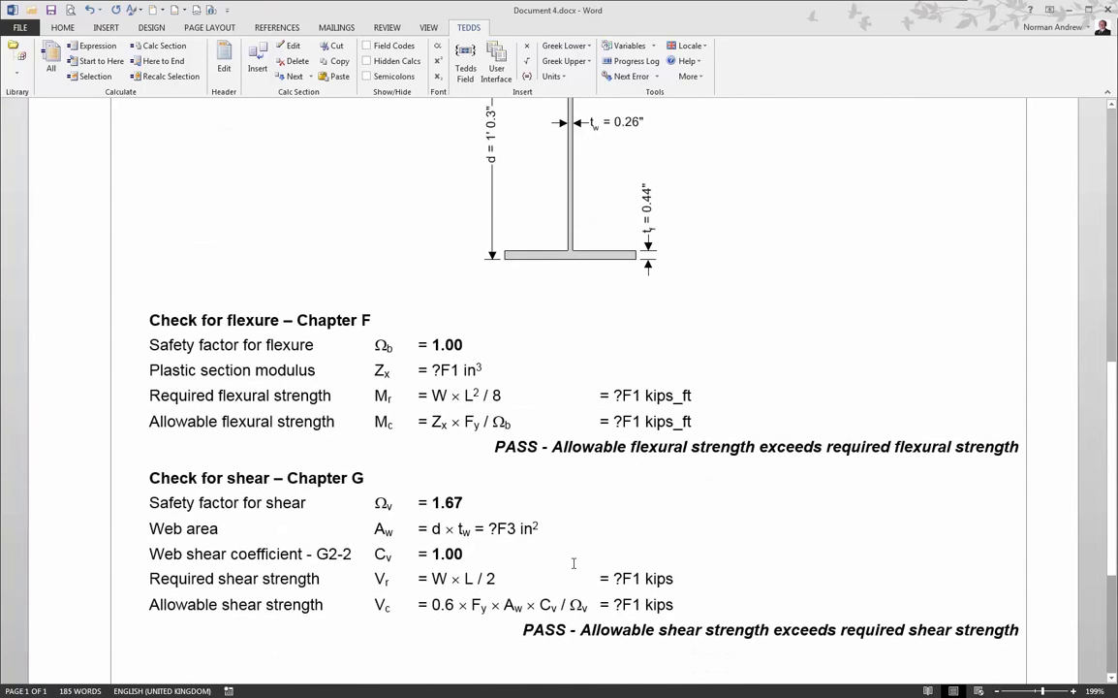
scroll(574, 563, "up", 11)
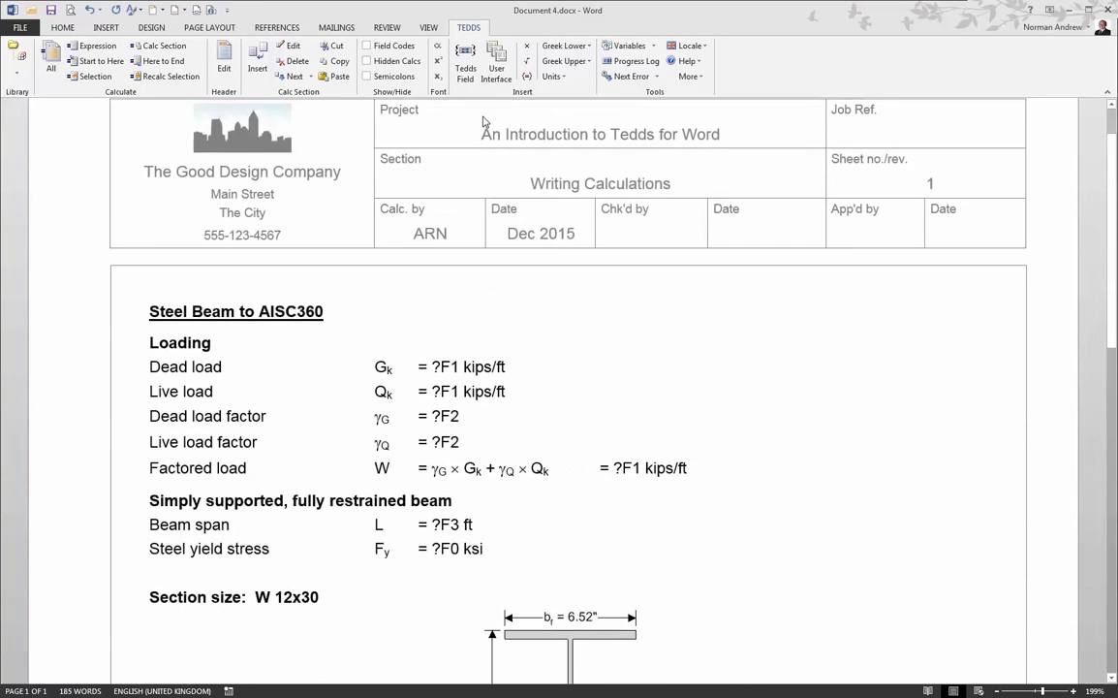
left_click(497, 60)
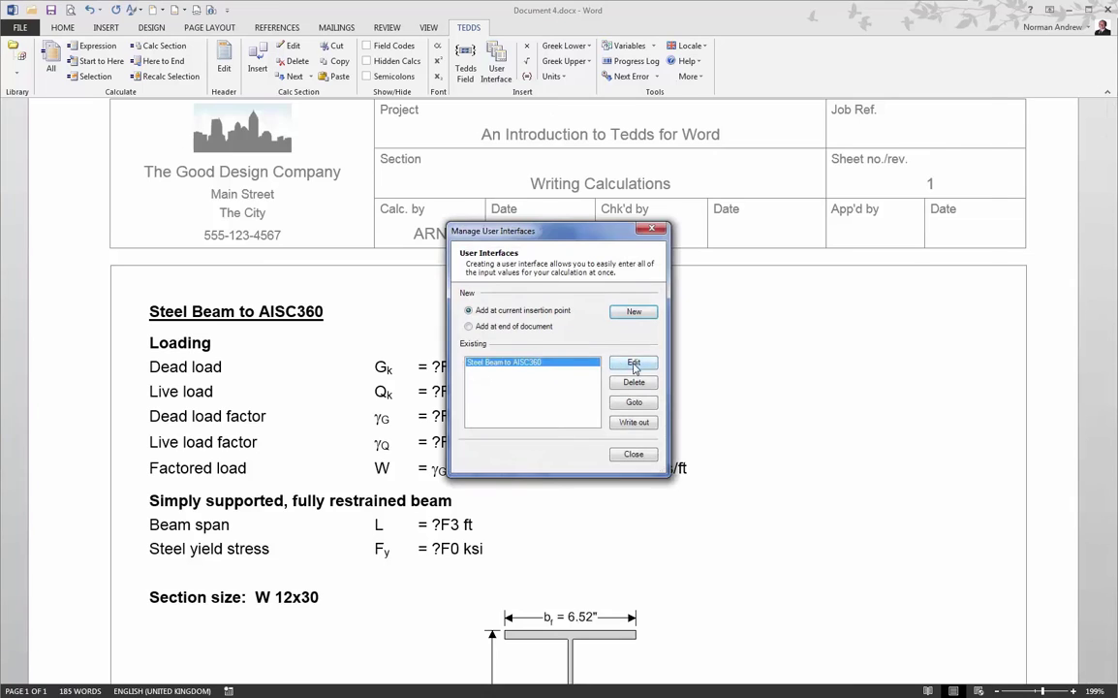
View the Steel Beam to AISC360 interface in the designer, close it, and calculate all
left_click(634, 364)
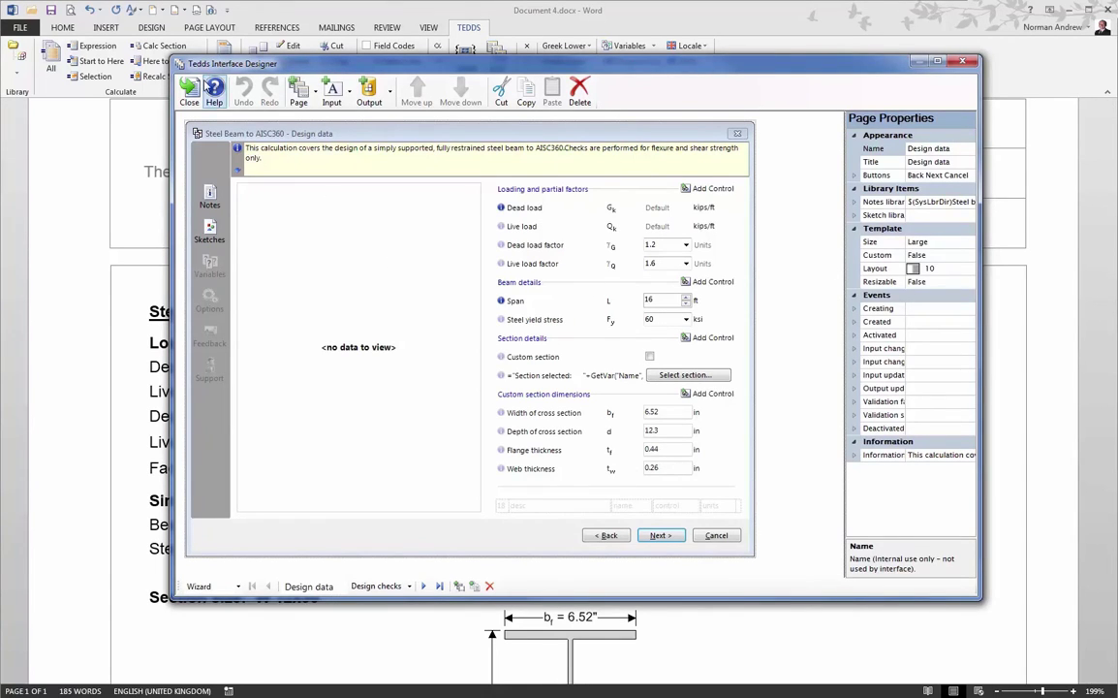
left_click(191, 91)
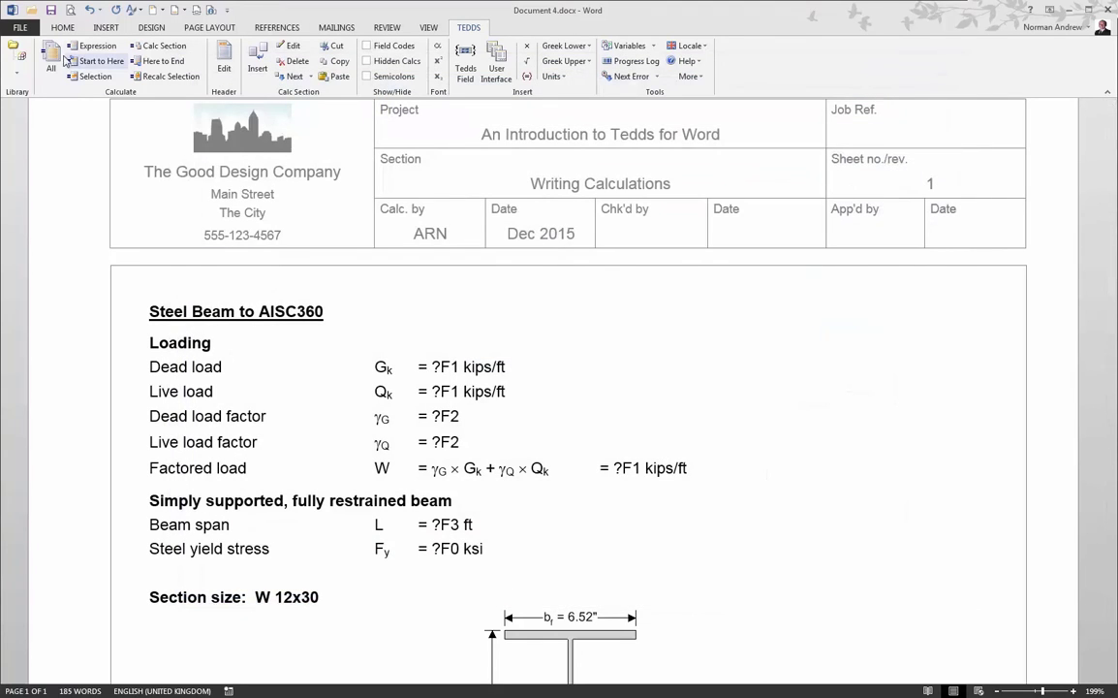
left_click(52, 60)
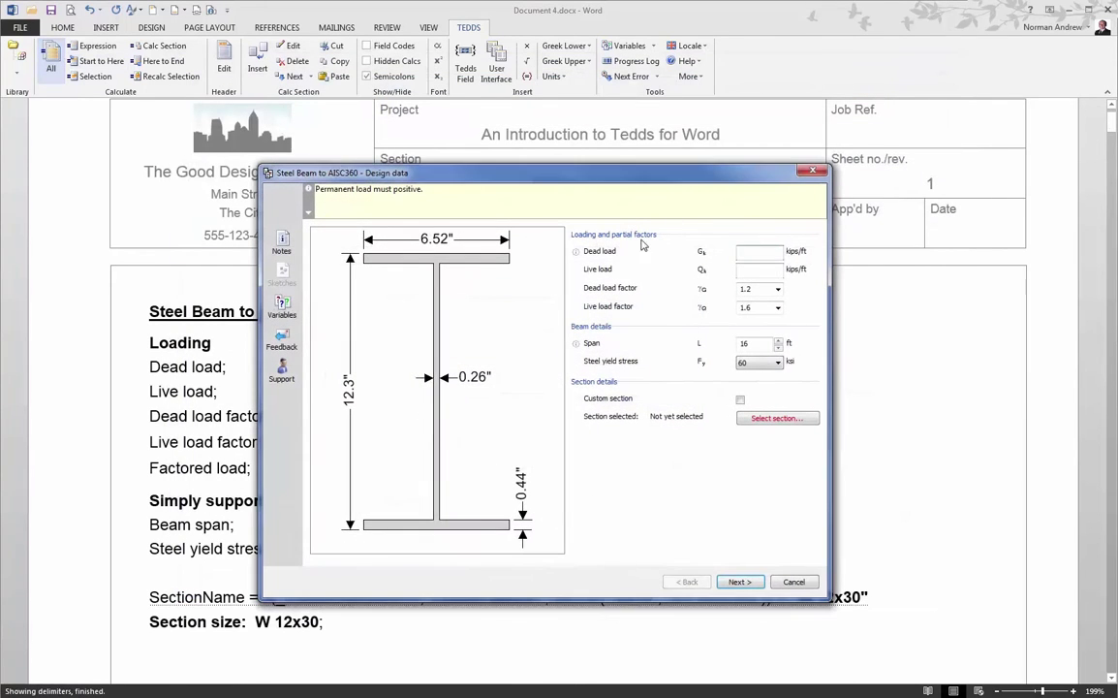
Enter 34 and 56 kips/ft dead and live loads, choose section W 12x30, and finish the design
type("34")
key("Tab")
type("56")
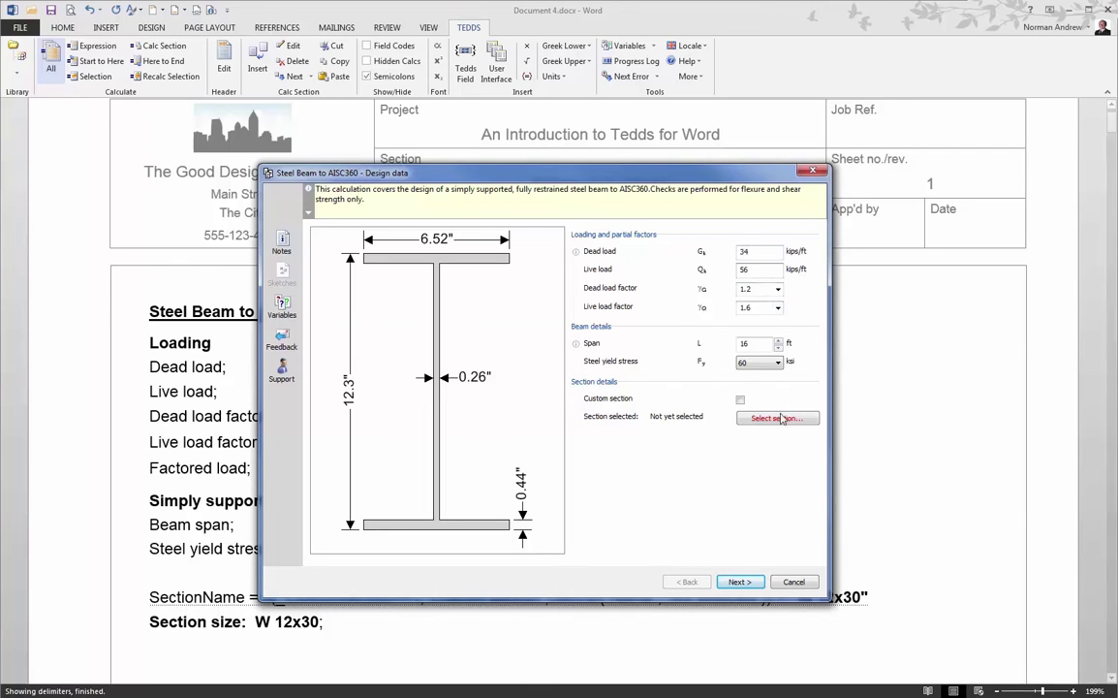
left_click(781, 419)
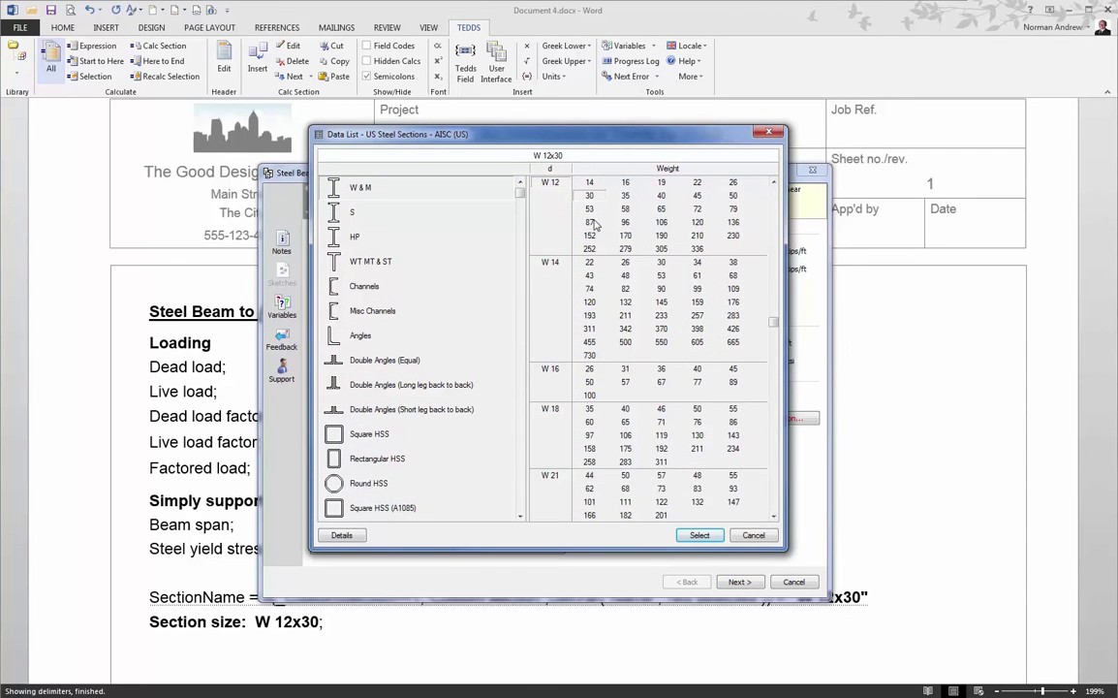
left_click(699, 536)
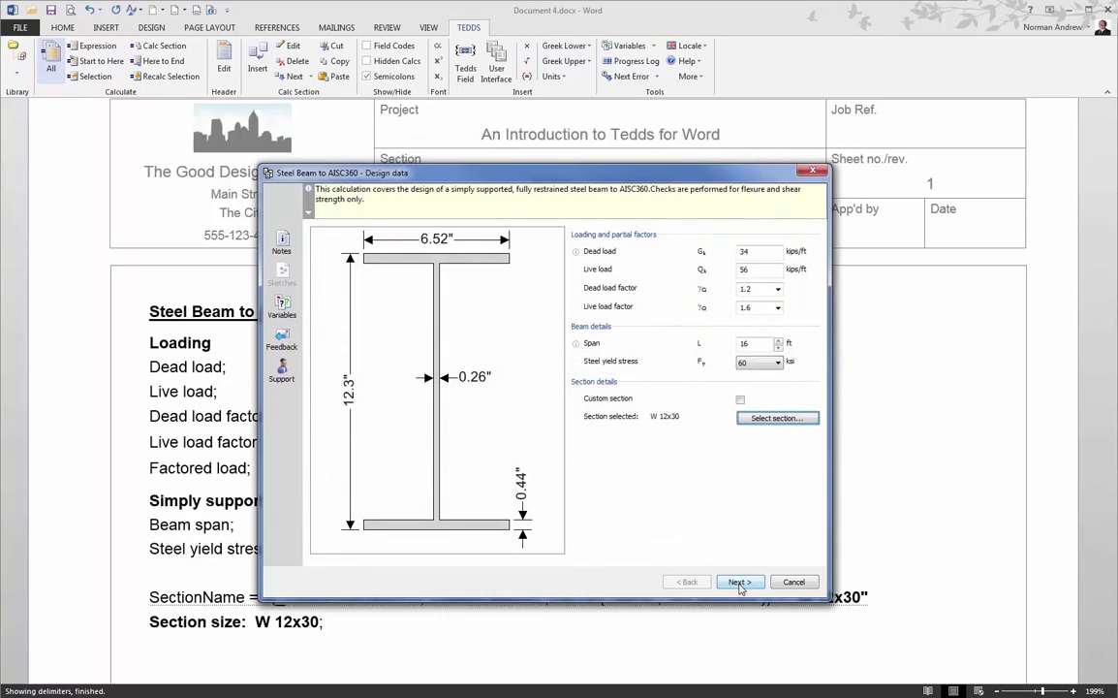
left_click(740, 581)
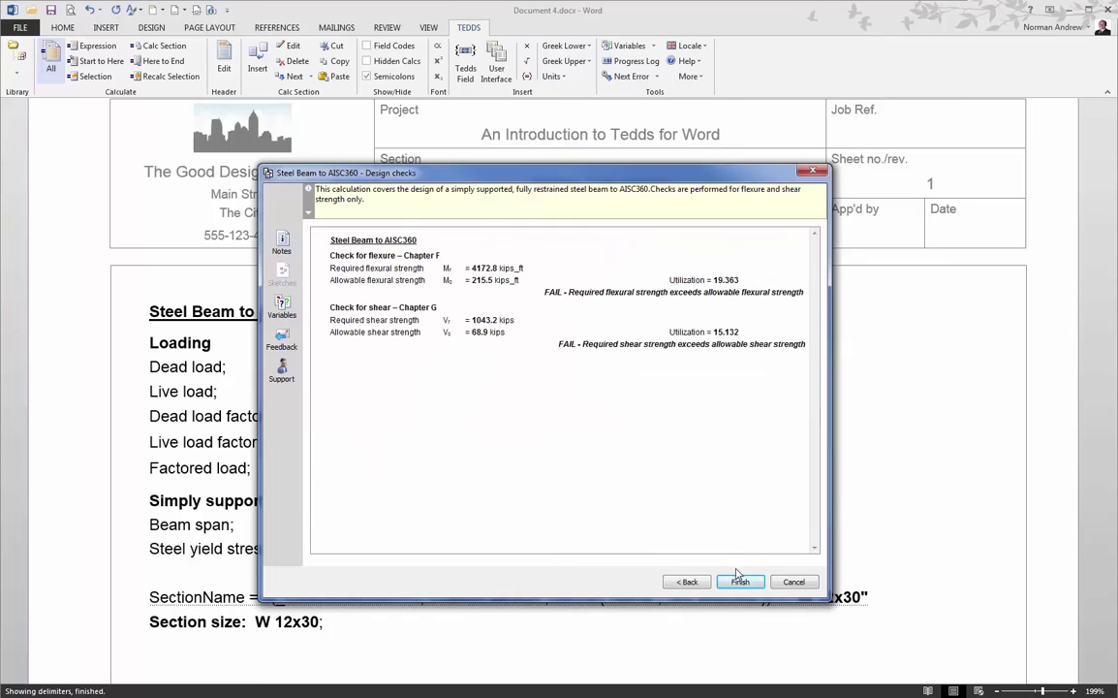
left_click(740, 581)
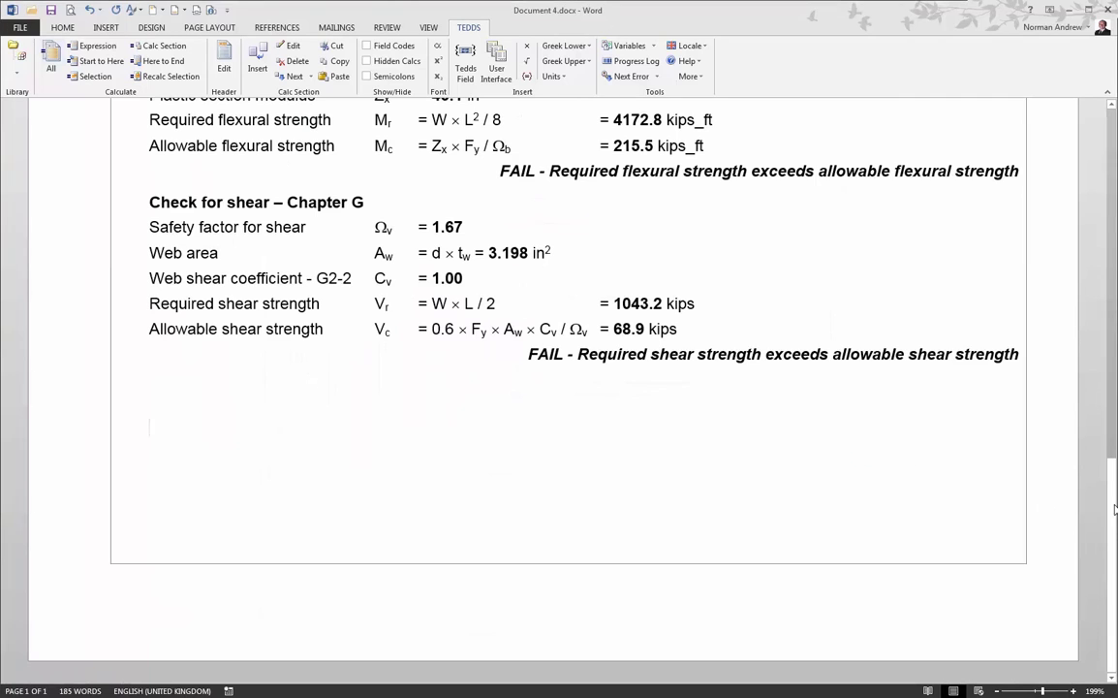
left_click_drag(1115, 509, 1114, 165)
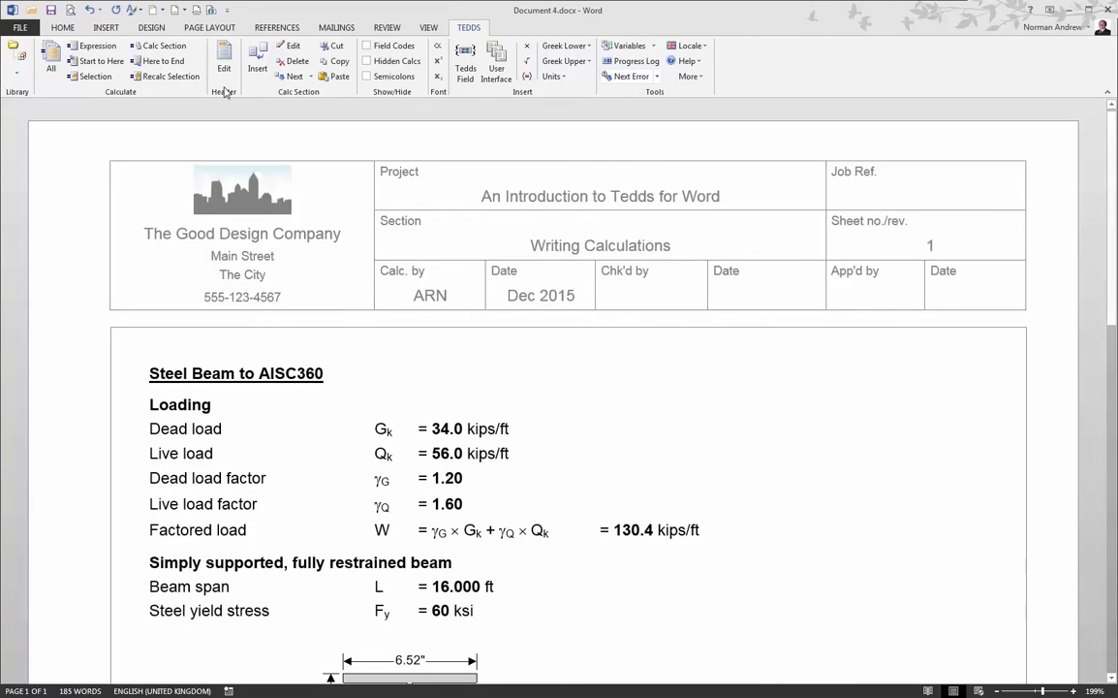
left_click(15, 50)
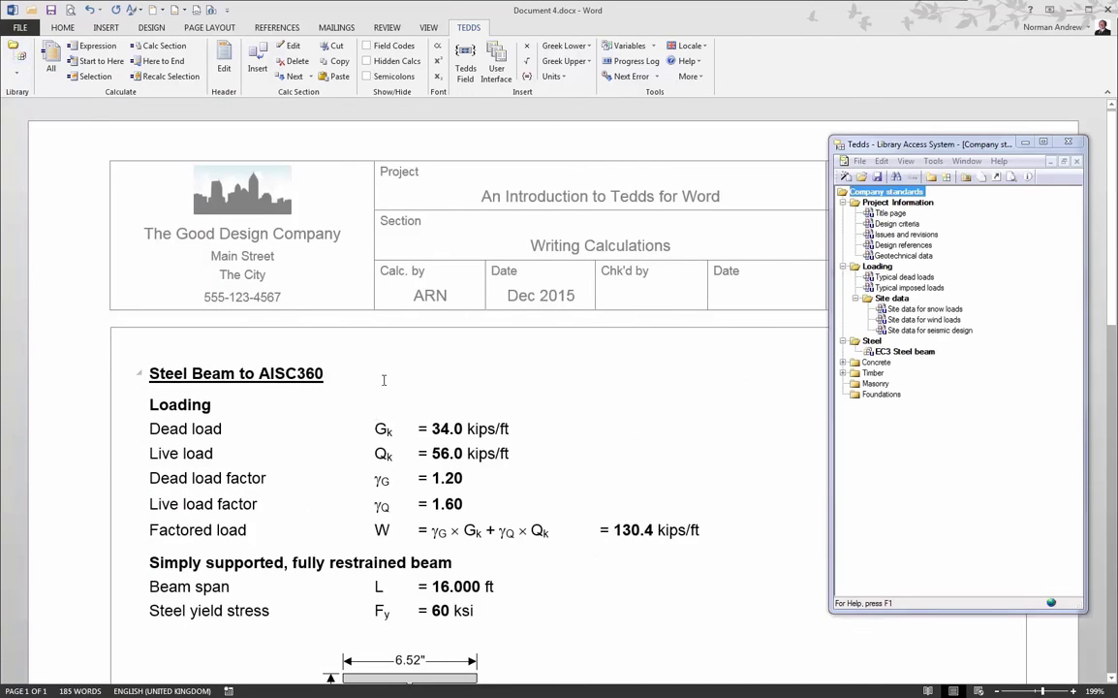
Save the selected beam calculation into the library's Steel group as 'AISC360 beam'
left_click_drag(152, 371, 388, 694)
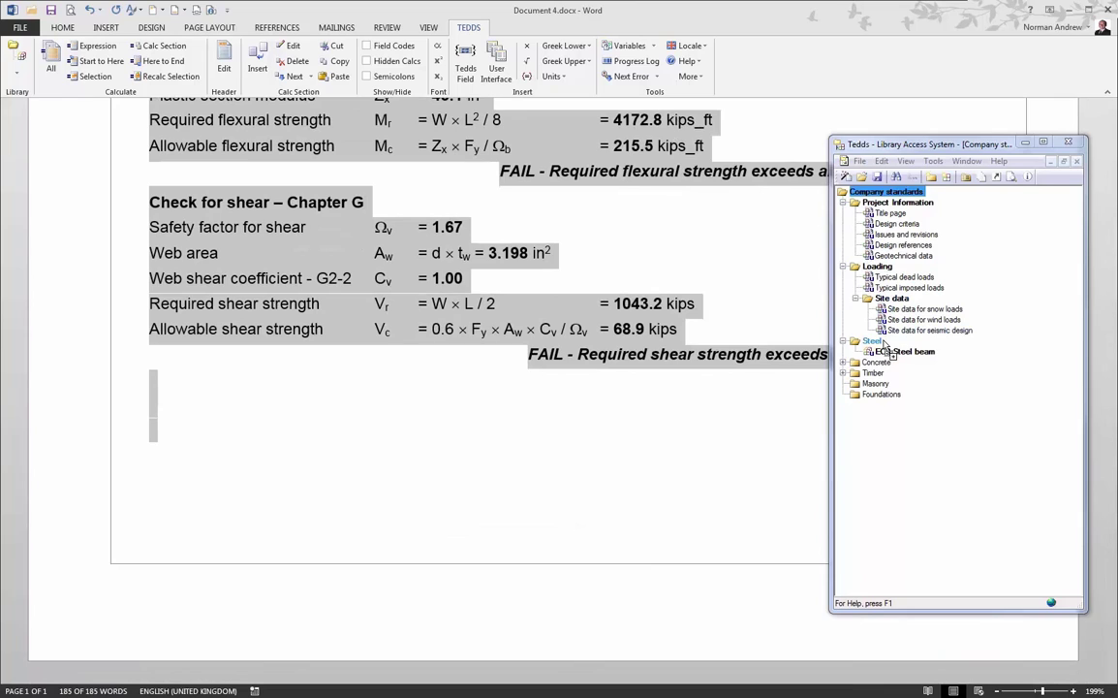
left_click_drag(882, 344, 882, 344)
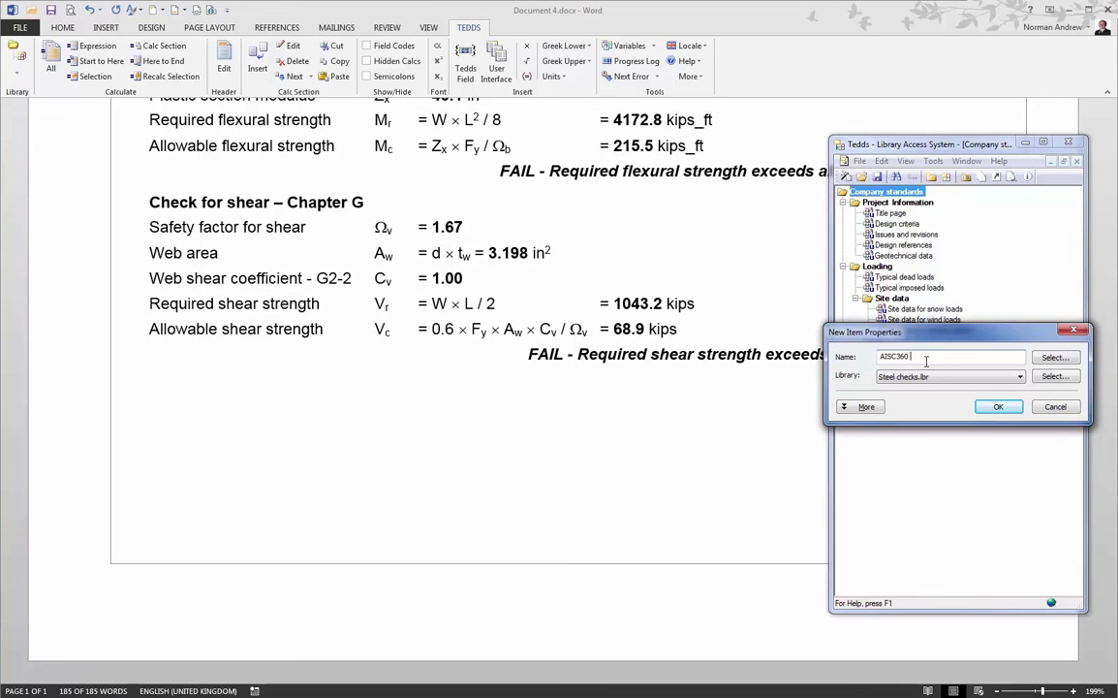
type("AISC360 beam")
left_click(998, 406)
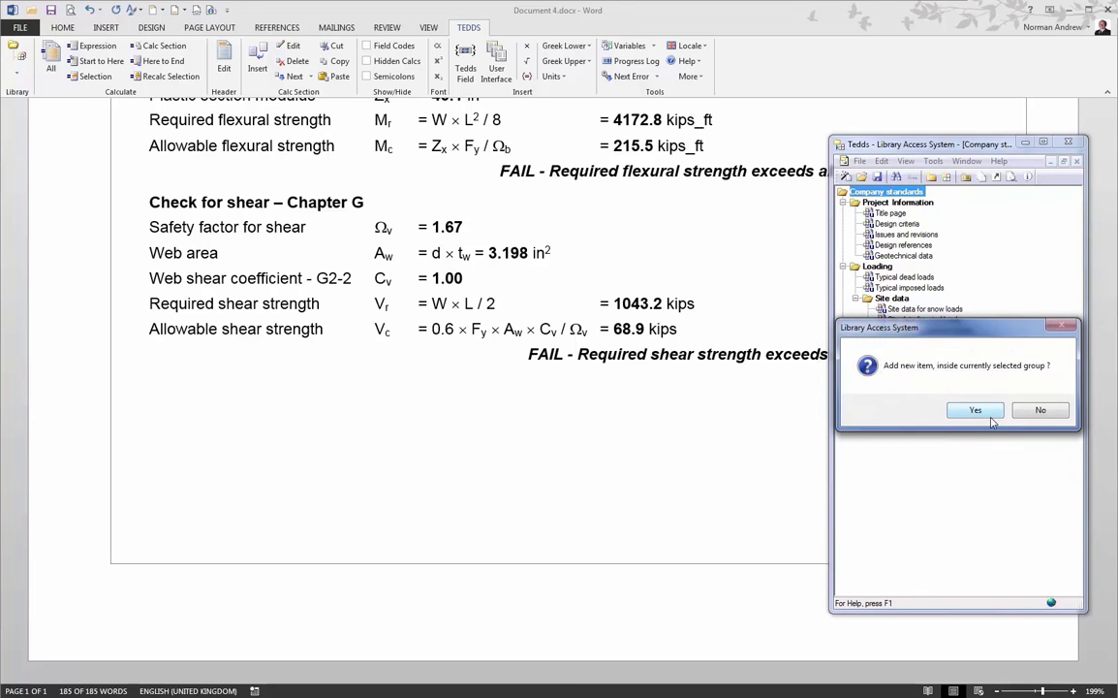
left_click(988, 413)
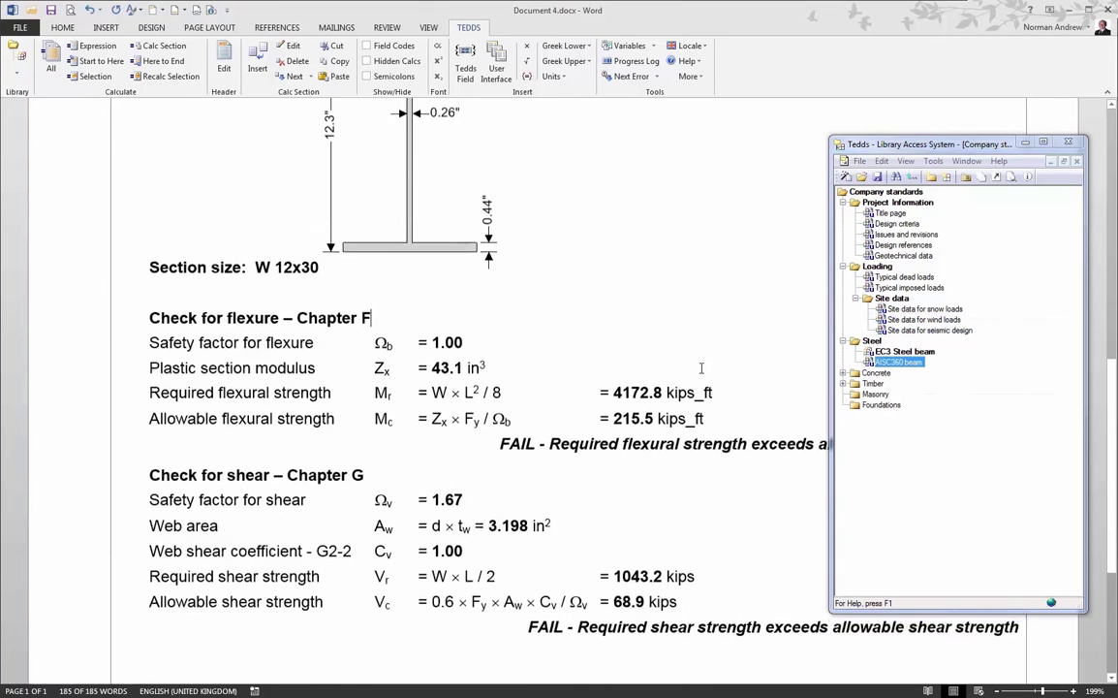
Preview the saved AISC360 beam library entry, then close the preview
scroll(700, 369, "up", 6)
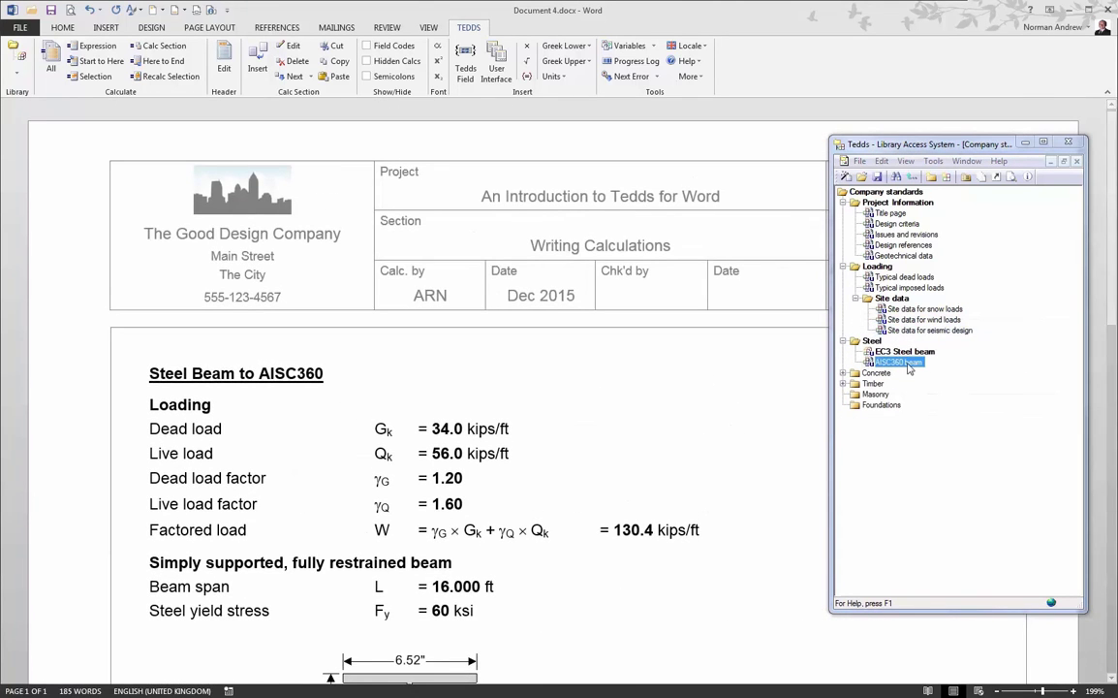
left_click(948, 260)
left_click(1008, 177)
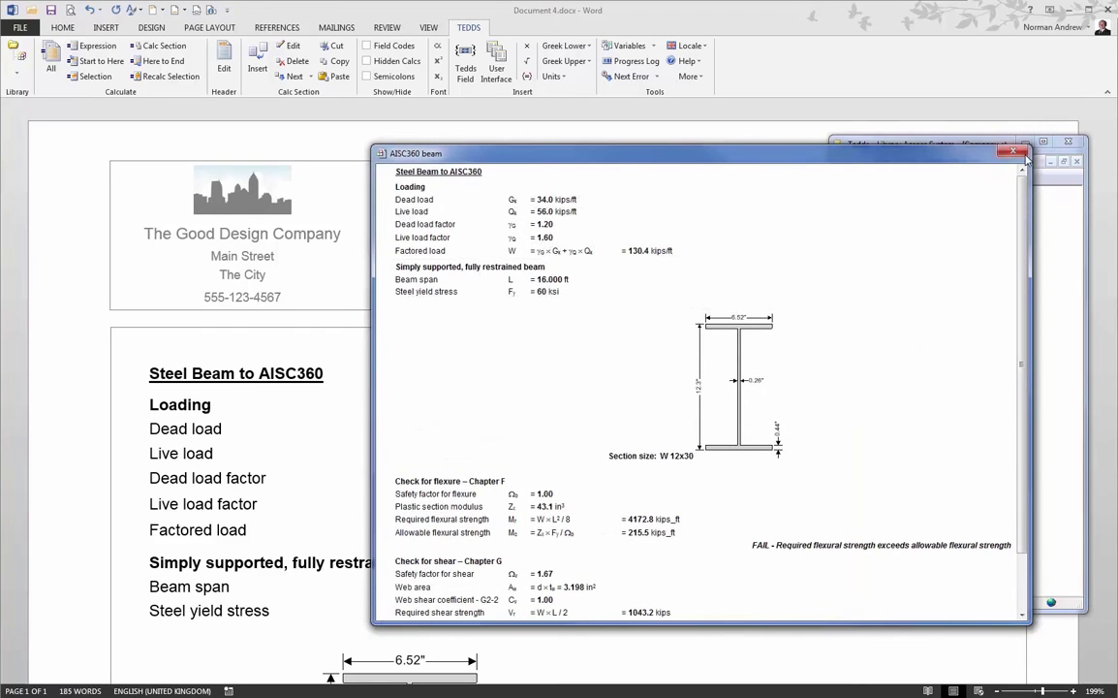
left_click(916, 142)
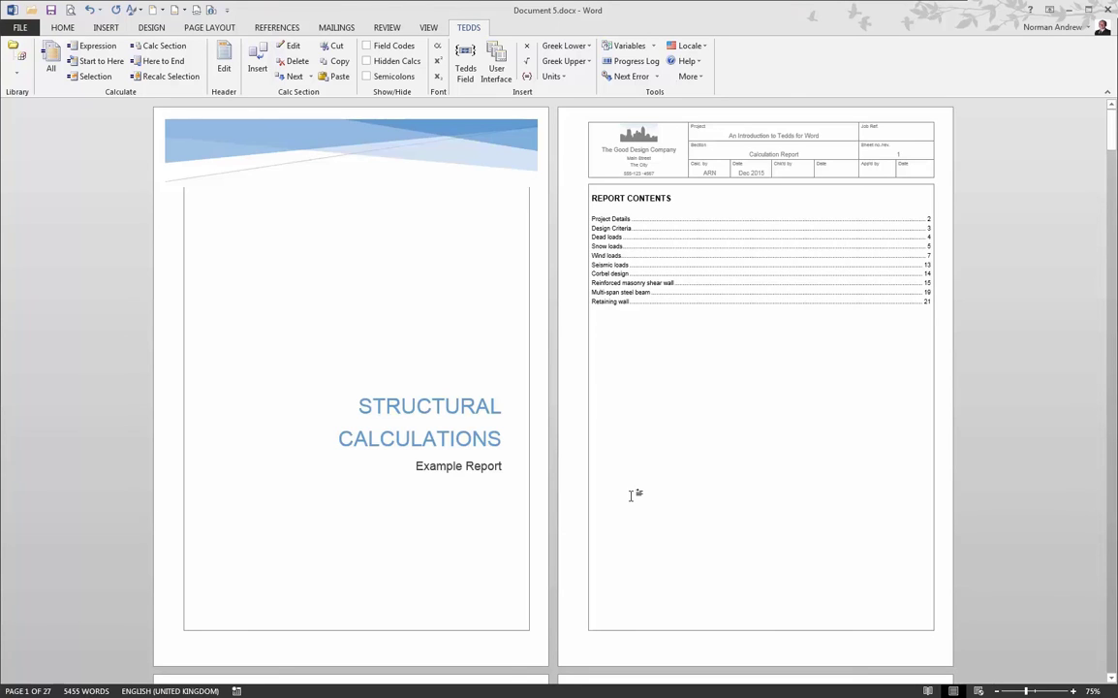
scroll(631, 495, "down", 5)
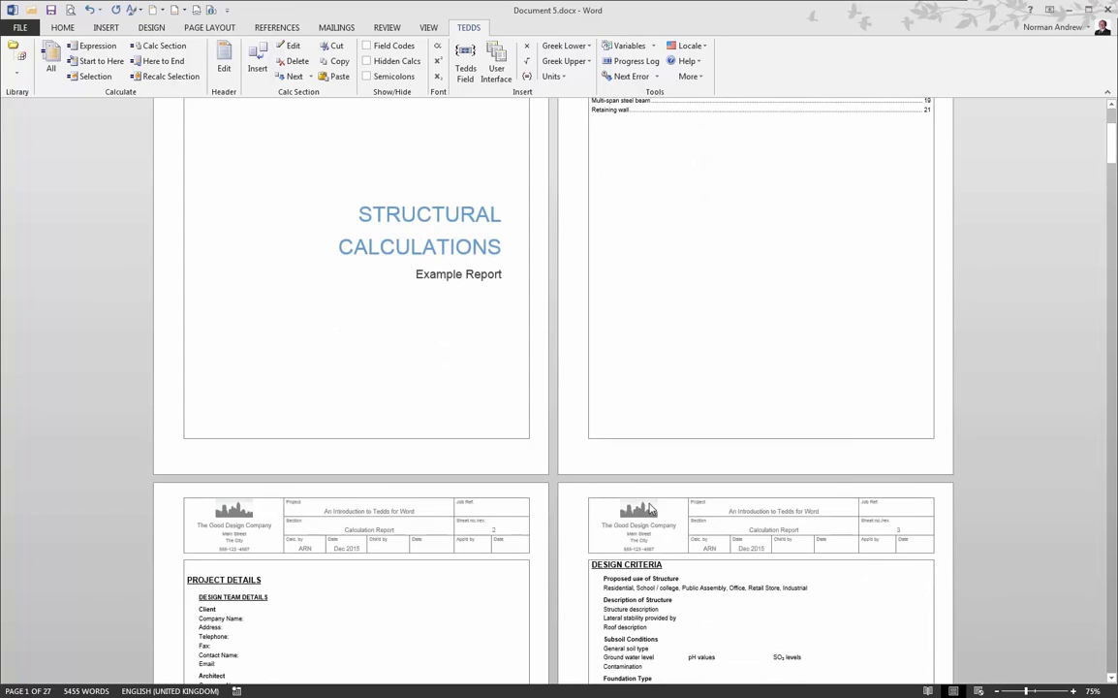
scroll(631, 499, "down", 5)
scroll(635, 503, "down", 10)
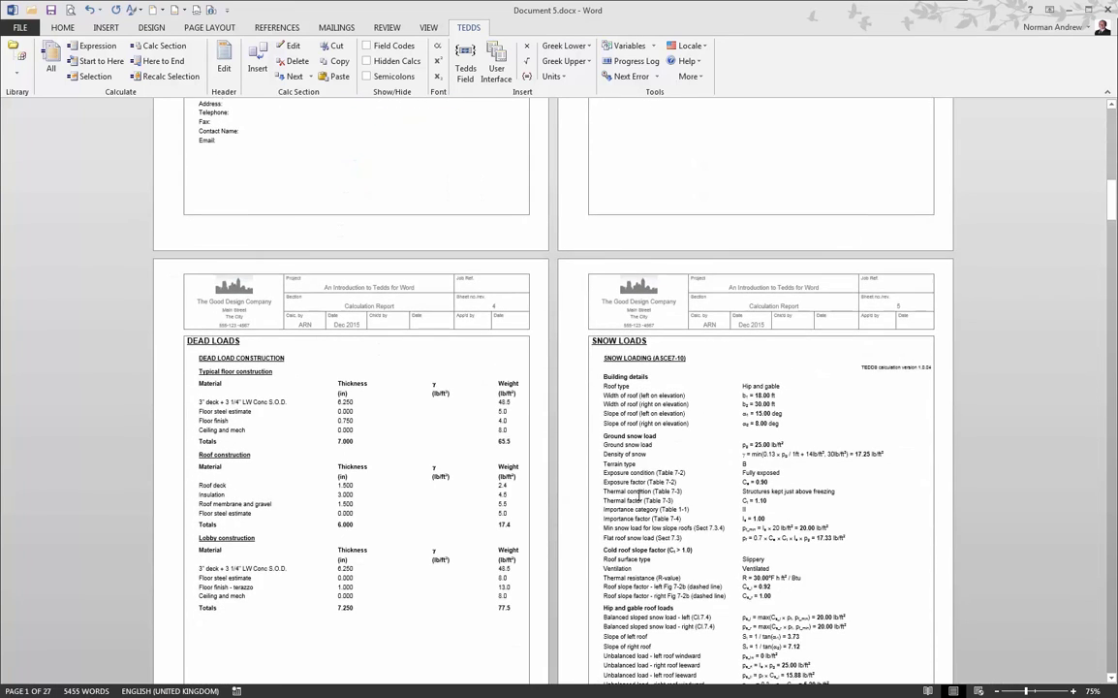
left_click_drag(1111, 204, 993, 201)
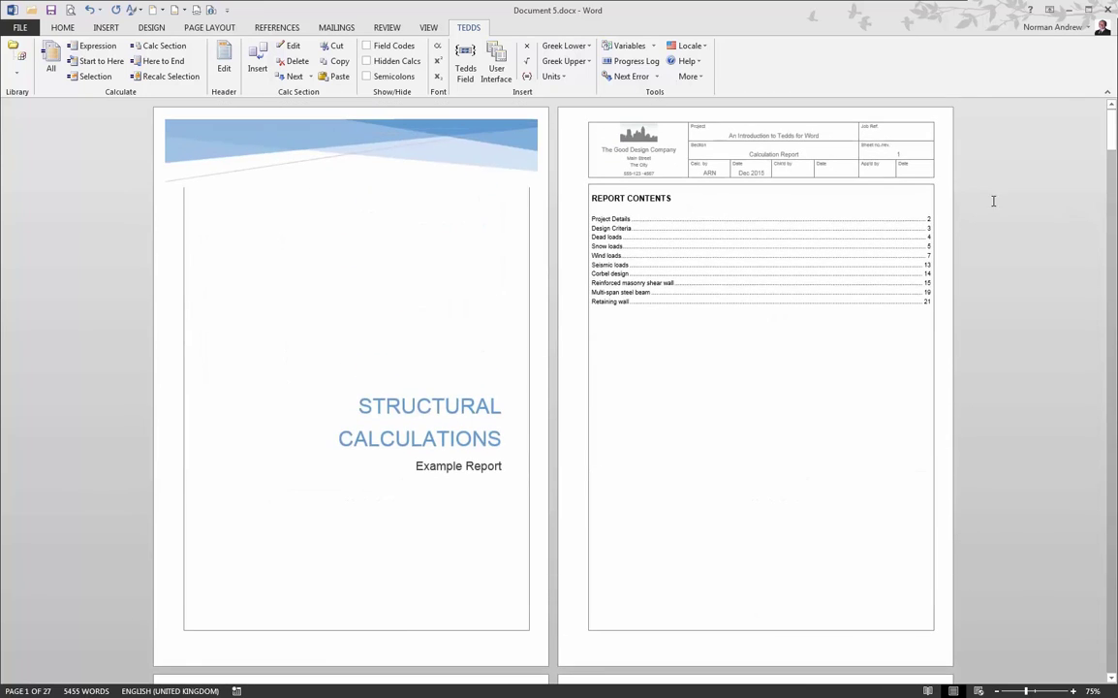